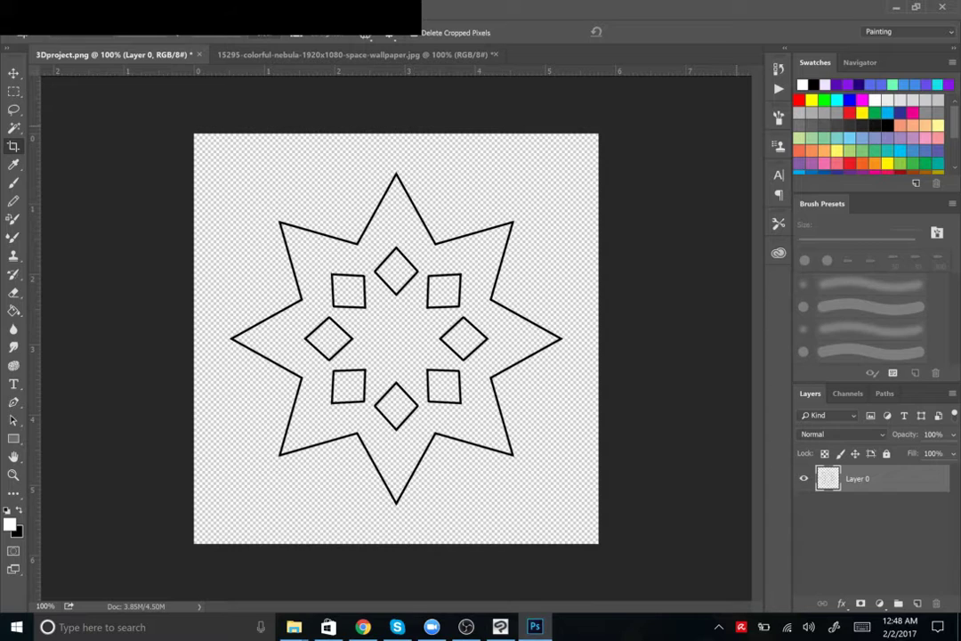
Paint black test strokes over the star with a 43 px hard round brush and undo the last one.
{"action": "key", "text": "b"}
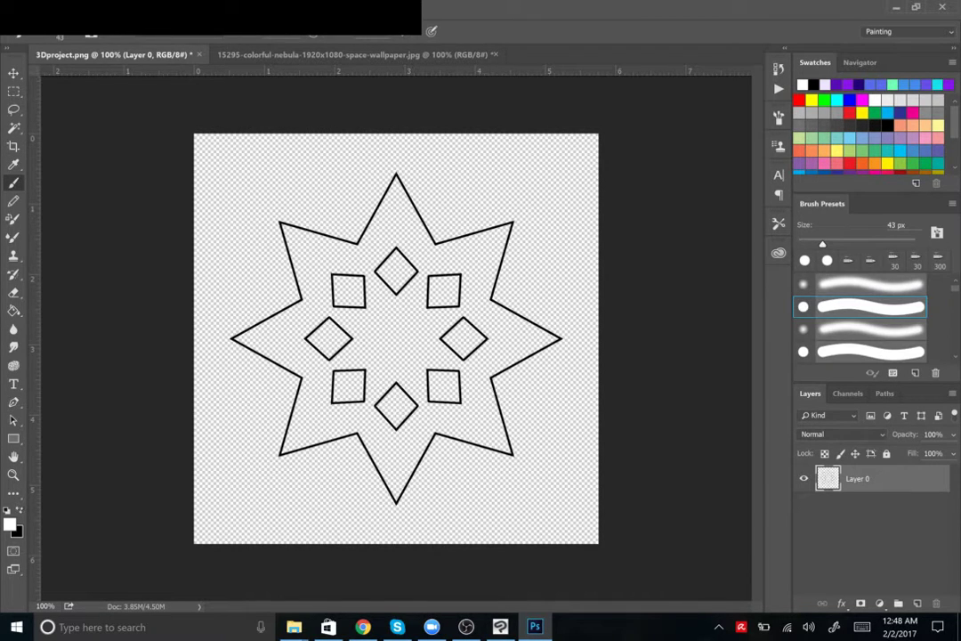
{"action": "key", "text": "x"}
{"action": "left_click_drag", "start_coordinate": [555, 371], "coordinate": [547, 379]}
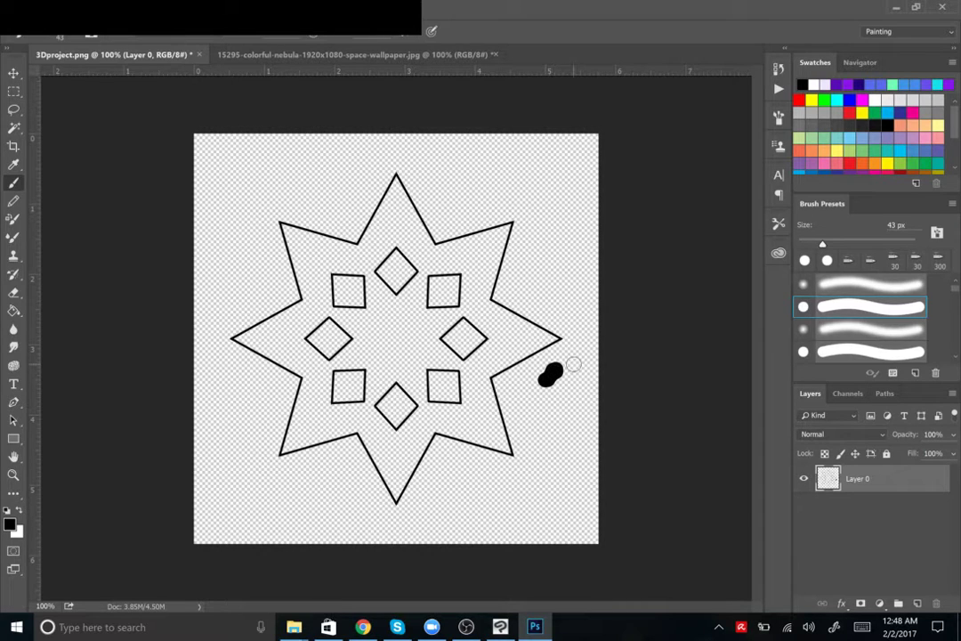
{"action": "left_click_drag", "start_coordinate": [201, 429], "coordinate": [595, 426]}
{"action": "left_click_drag", "start_coordinate": [343, 358], "coordinate": [402, 386]}
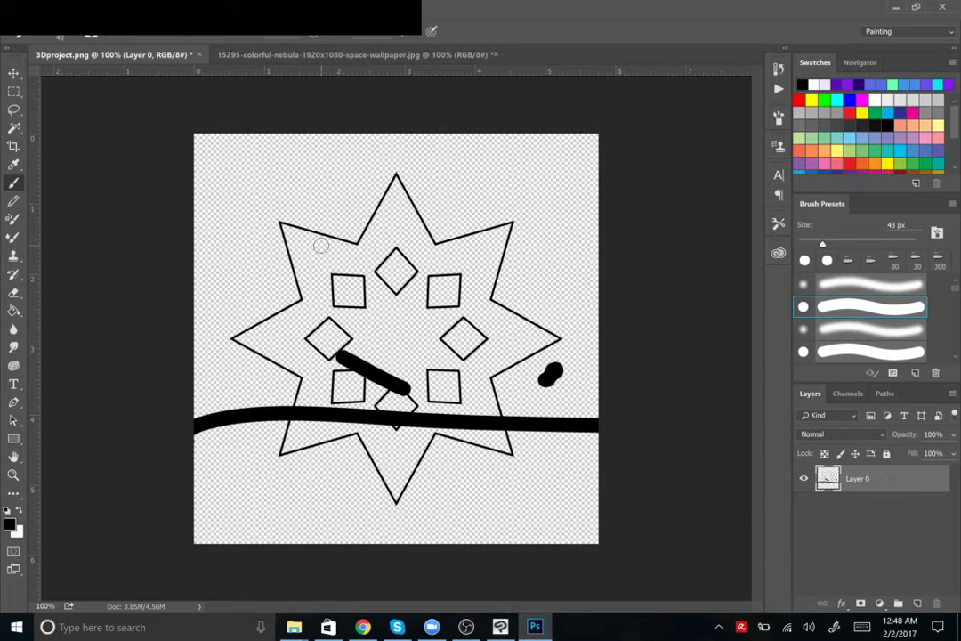
{"action": "key", "text": "ctrl+z"}
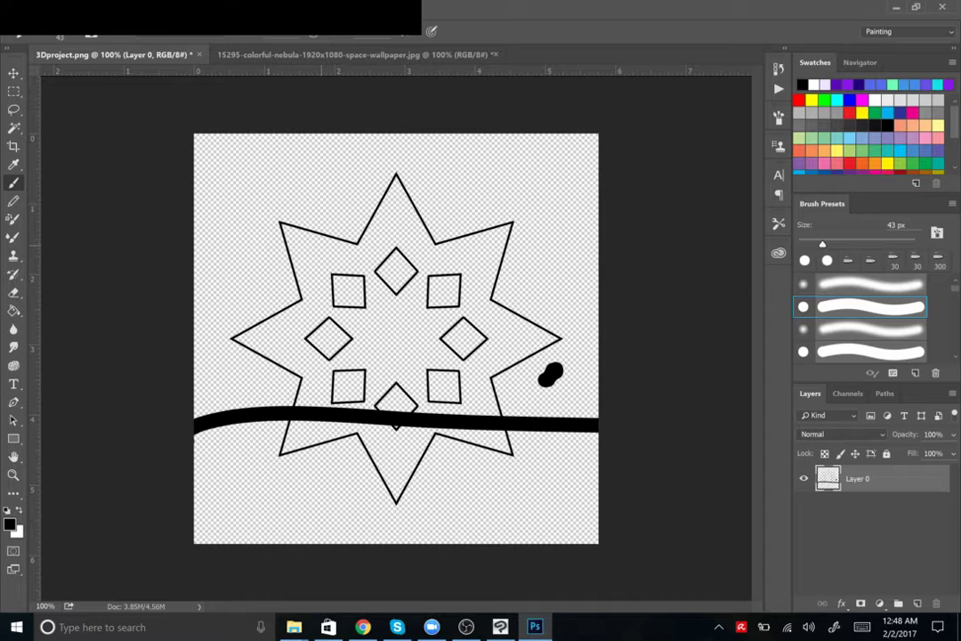
Reduce the brush size to 20 px and paint several black test strokes across the star.
{"action": "key", "text": "bracketleft"}
{"action": "key", "text": "bracketleft"}
{"action": "key", "text": "bracketleft"}
{"action": "left_click_drag", "start_coordinate": [289, 229], "coordinate": [402, 290]}
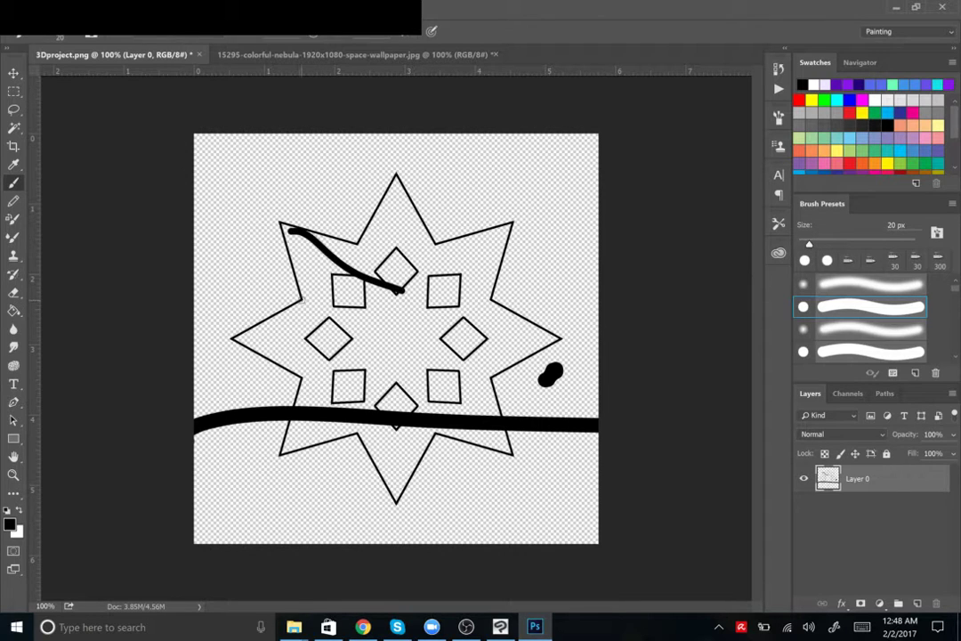
{"action": "left_click_drag", "start_coordinate": [225, 336], "coordinate": [389, 347]}
{"action": "left_click_drag", "start_coordinate": [294, 301], "coordinate": [552, 376]}
{"action": "left_click_drag", "start_coordinate": [247, 364], "coordinate": [518, 403]}
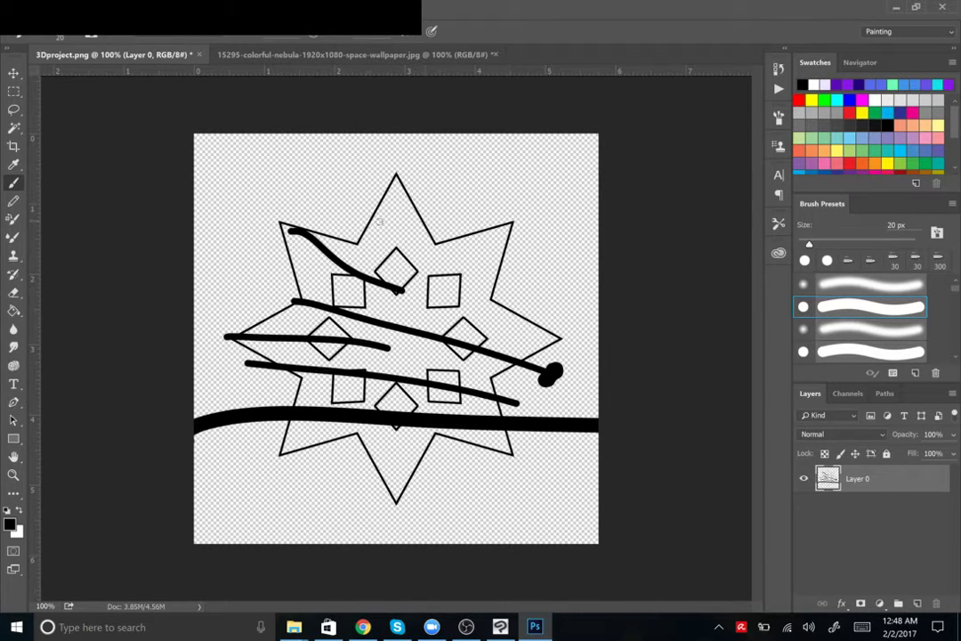
{"action": "left_click_drag", "start_coordinate": [386, 222], "coordinate": [518, 335]}
Undo all the test strokes back to the clean star outline.
{"action": "key", "text": "ctrl+z"}
{"action": "key", "text": "ctrl+z"}
{"action": "key", "text": "ctrl+z"}
{"action": "key", "text": "ctrl+z"}
{"action": "key", "text": "ctrl+alt+z"}
{"action": "key", "text": "ctrl+alt+z"}
{"action": "key", "text": "ctrl+alt+z"}
{"action": "key", "text": "ctrl+alt+z"}
{"action": "key", "text": "ctrl+alt+z"}
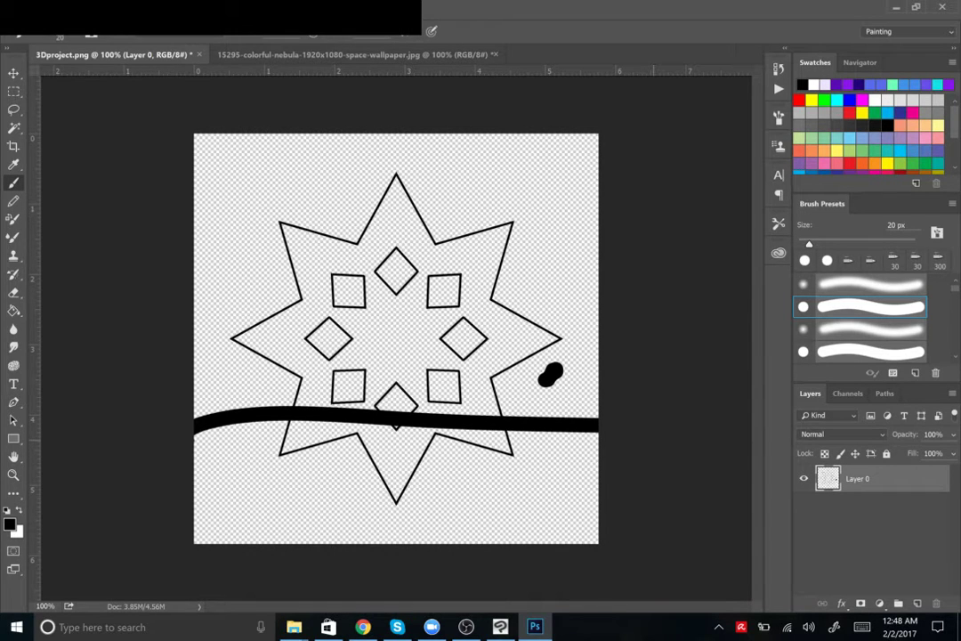
{"action": "key", "text": "ctrl+alt+z"}
{"action": "key", "text": "ctrl+alt+z"}
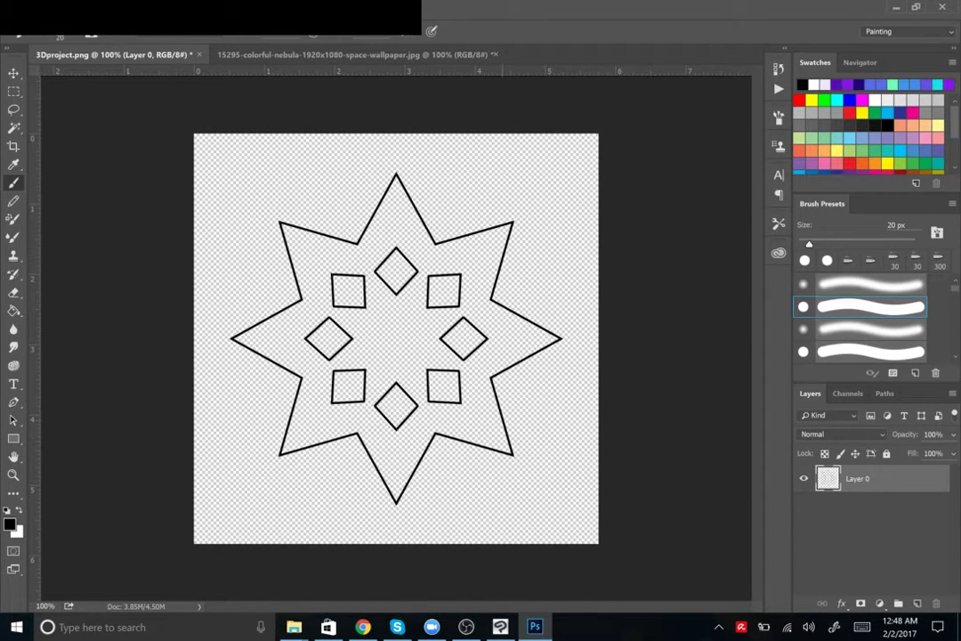
Try a freehand loop and a zigzag stroke around the star, undoing each, and check the original star drawing in Clip Studio Paint.
{"action": "mouse_move", "coordinate": [563, 397]}
{"action": "left_mouse_down"}
{"action": "mouse_move", "coordinate": [246, 467]}
{"action": "mouse_move", "coordinate": [498, 257]}
{"action": "left_mouse_up"}
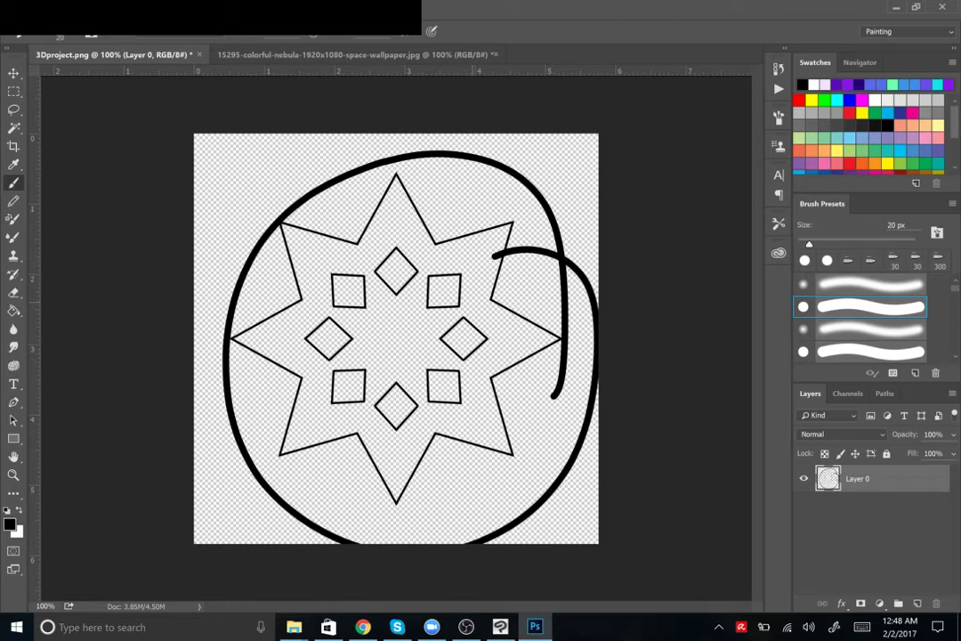
{"action": "key", "text": "ctrl+z"}
{"action": "key", "text": "alt+Tab"}
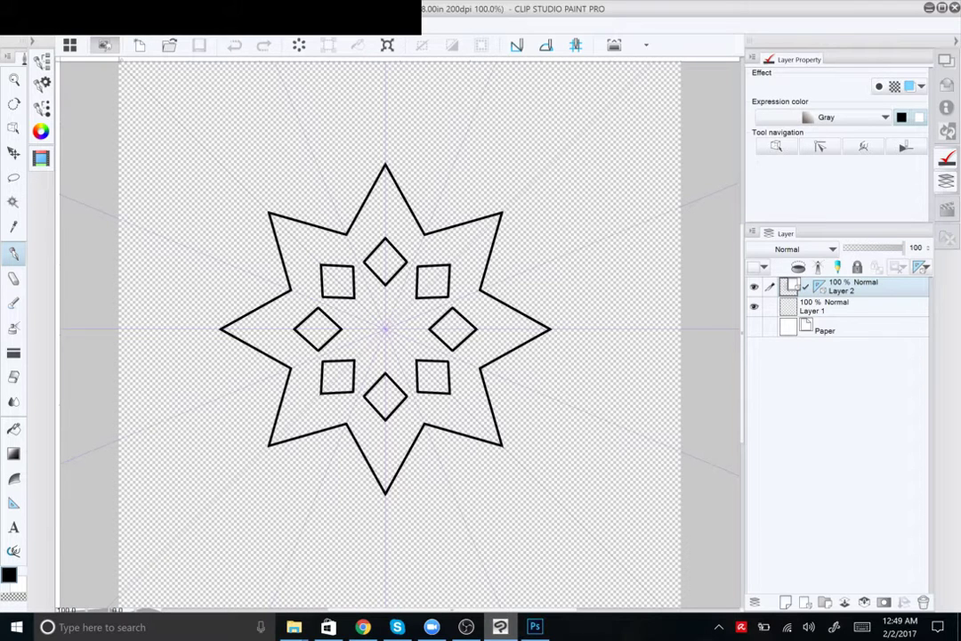
{"action": "left_click", "coordinate": [535, 627]}
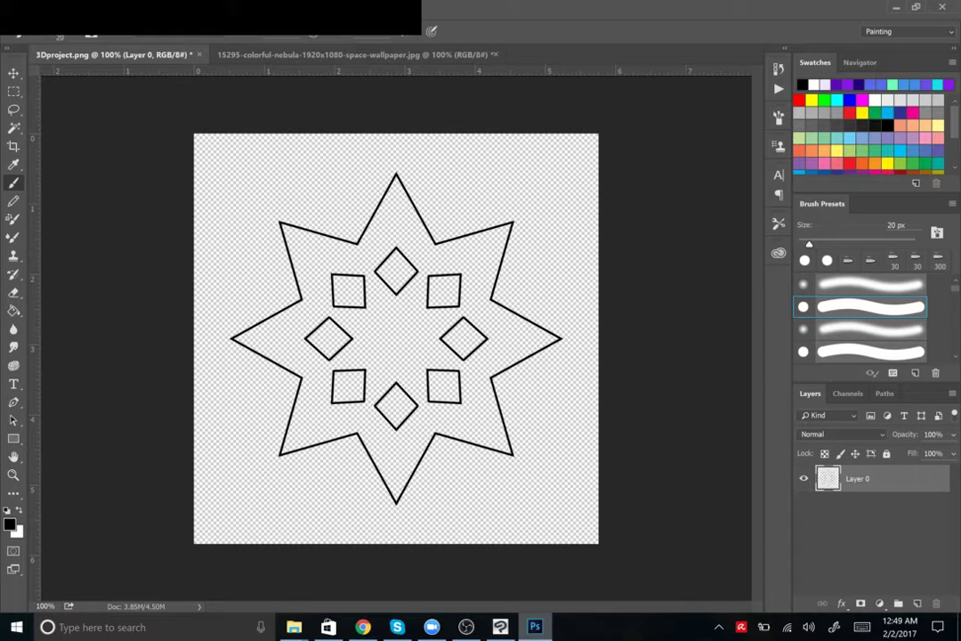
{"action": "mouse_move", "coordinate": [223, 521]}
{"action": "left_mouse_down"}
{"action": "mouse_move", "coordinate": [260, 477]}
{"action": "mouse_move", "coordinate": [423, 524]}
{"action": "mouse_move", "coordinate": [534, 452]}
{"action": "mouse_move", "coordinate": [523, 380]}
{"action": "left_mouse_up"}
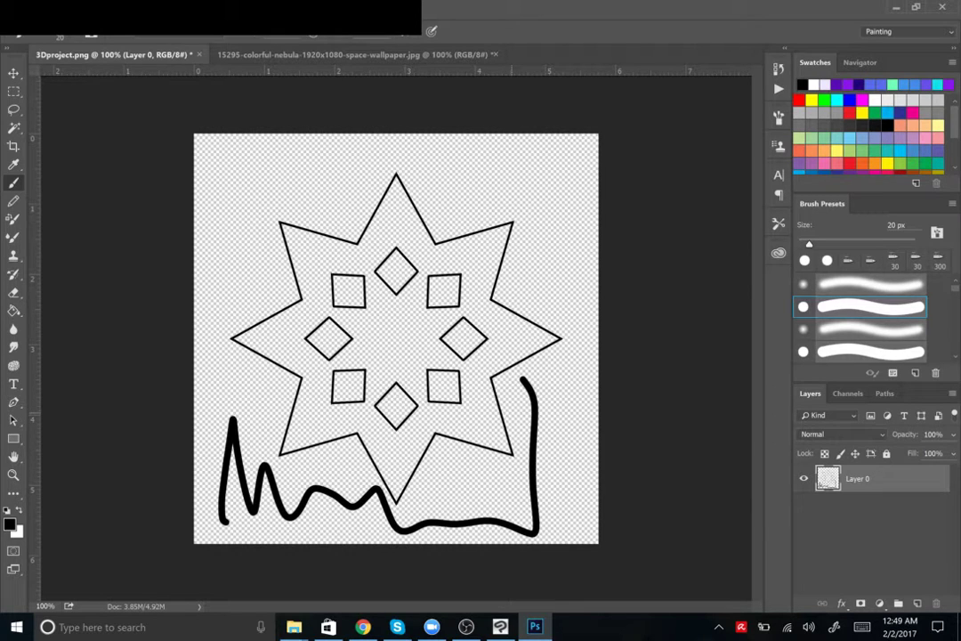
{"action": "key", "text": "ctrl+z"}
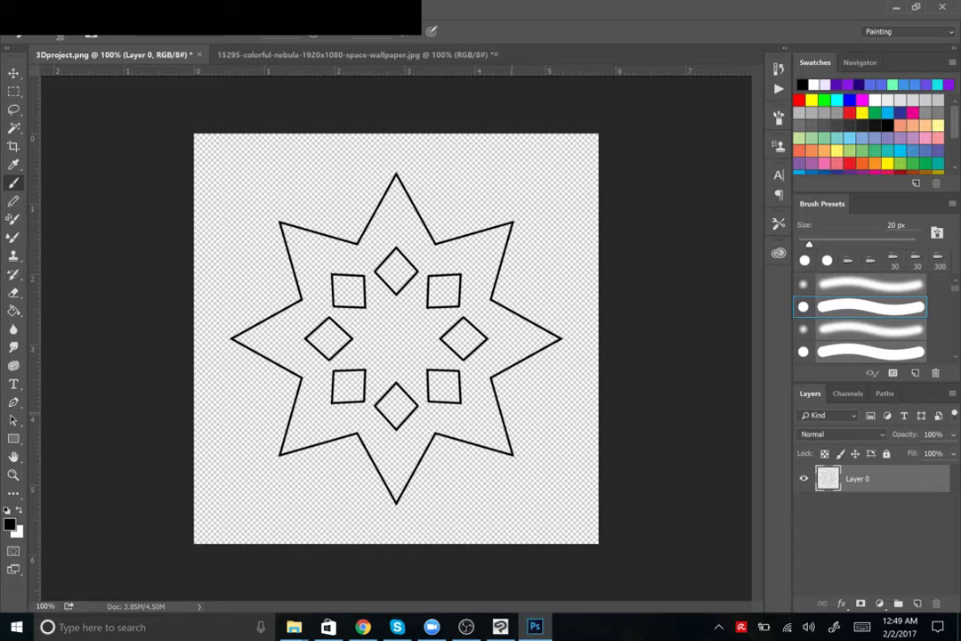
Switch to the 3D workspace and create a new 3D extrusion from the selected star layer.
{"action": "left_click", "coordinate": [908, 31]}
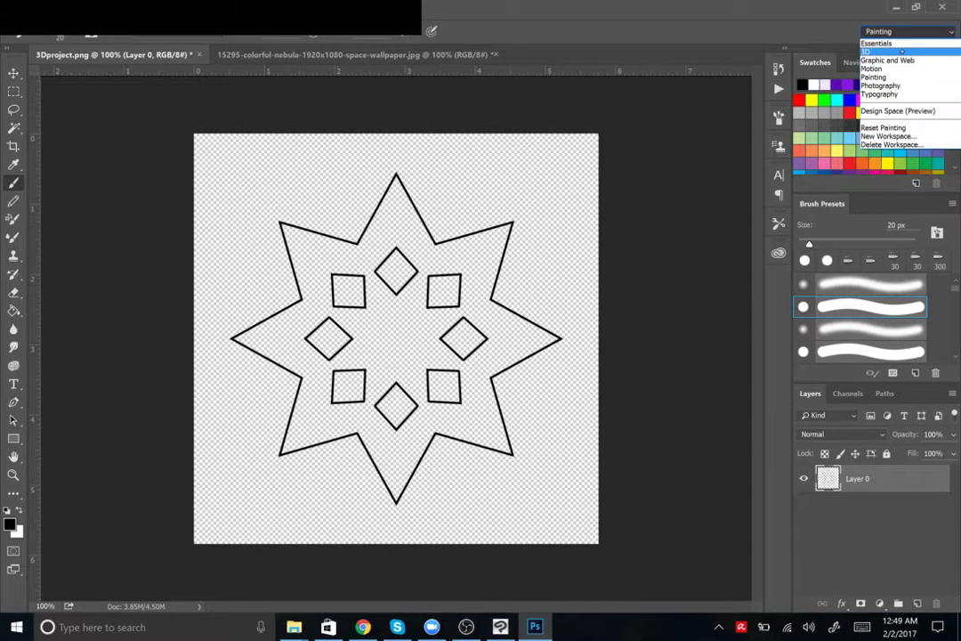
{"action": "left_click", "coordinate": [904, 51]}
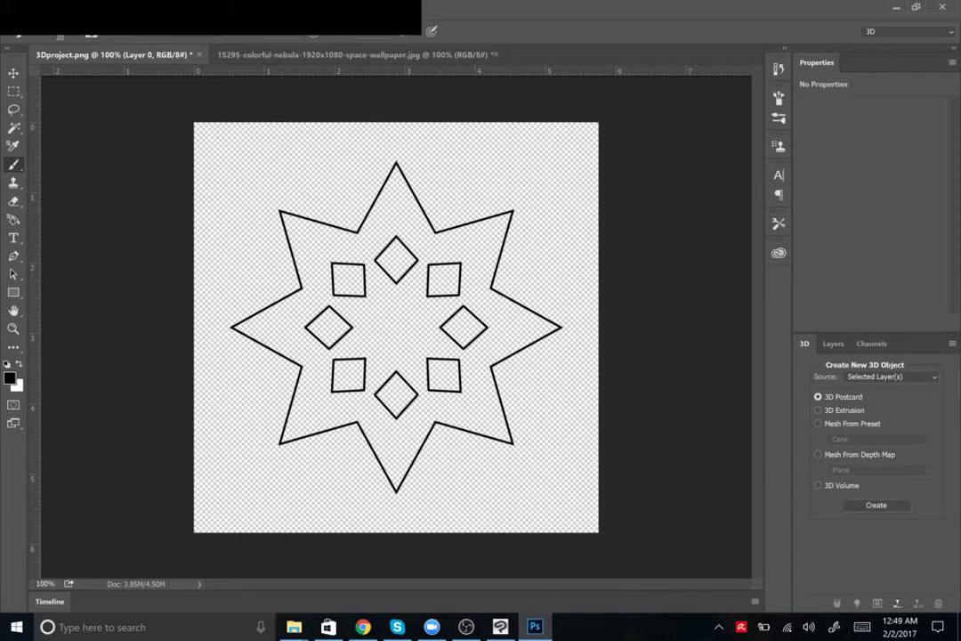
{"action": "key", "text": "alt+d"}
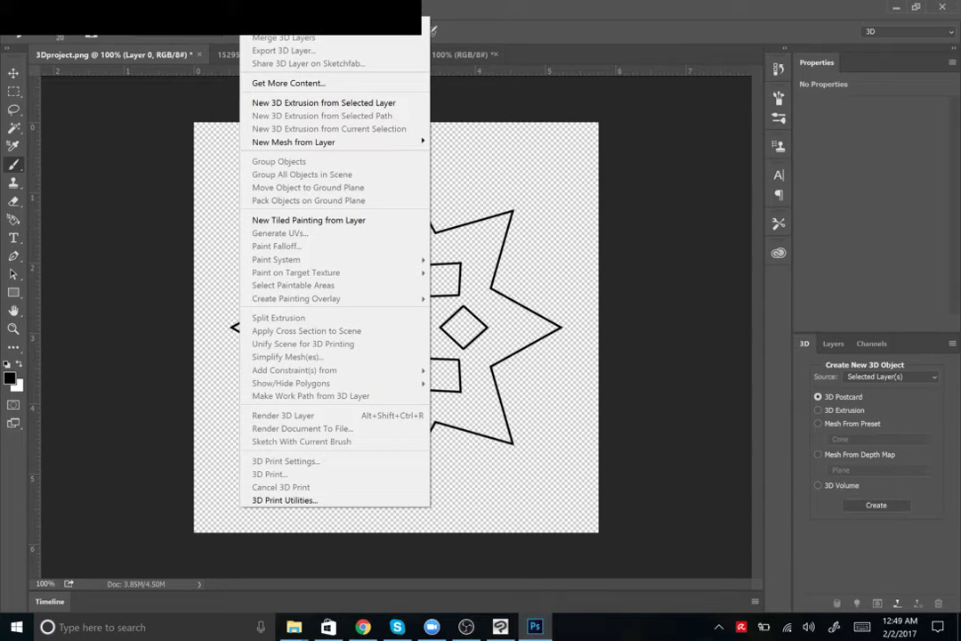
{"action": "left_click", "coordinate": [282, 102]}
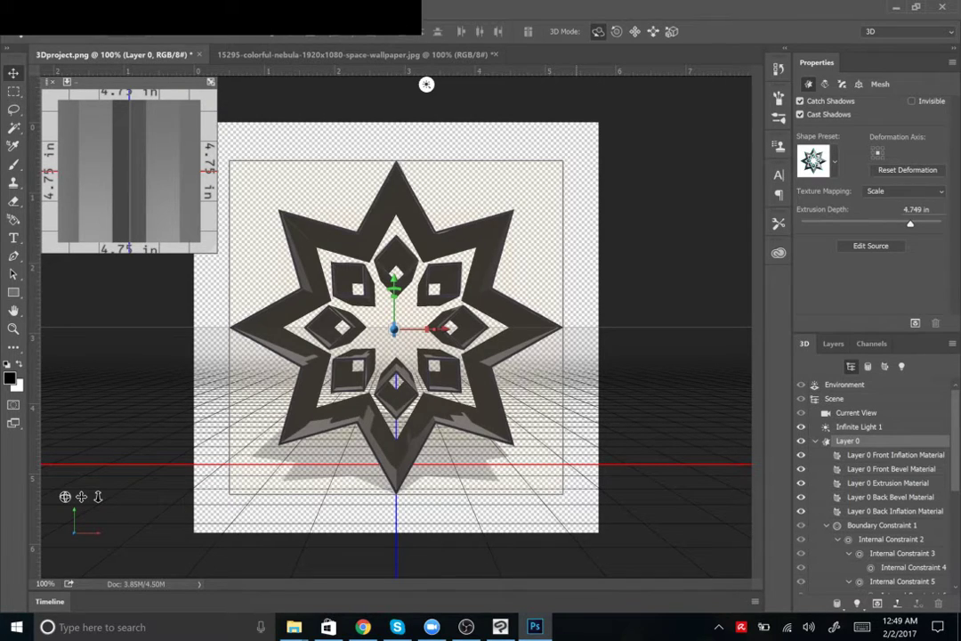
Rotate the extruded star to an angled view and inspect the settings of Infinite Light 1.
{"action": "left_click_drag", "start_coordinate": [463, 299], "coordinate": [424, 331]}
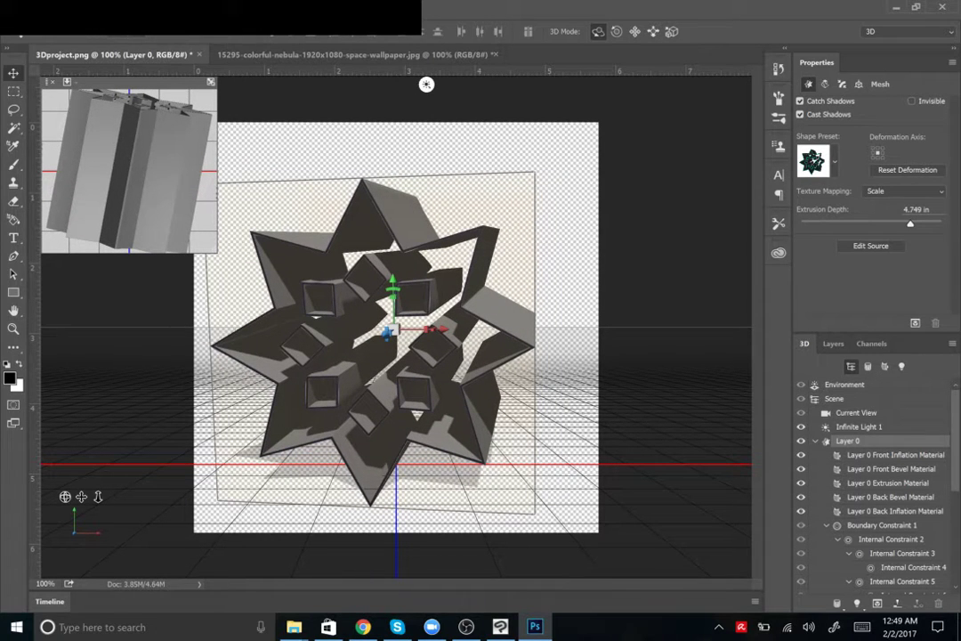
{"action": "left_click", "coordinate": [882, 426]}
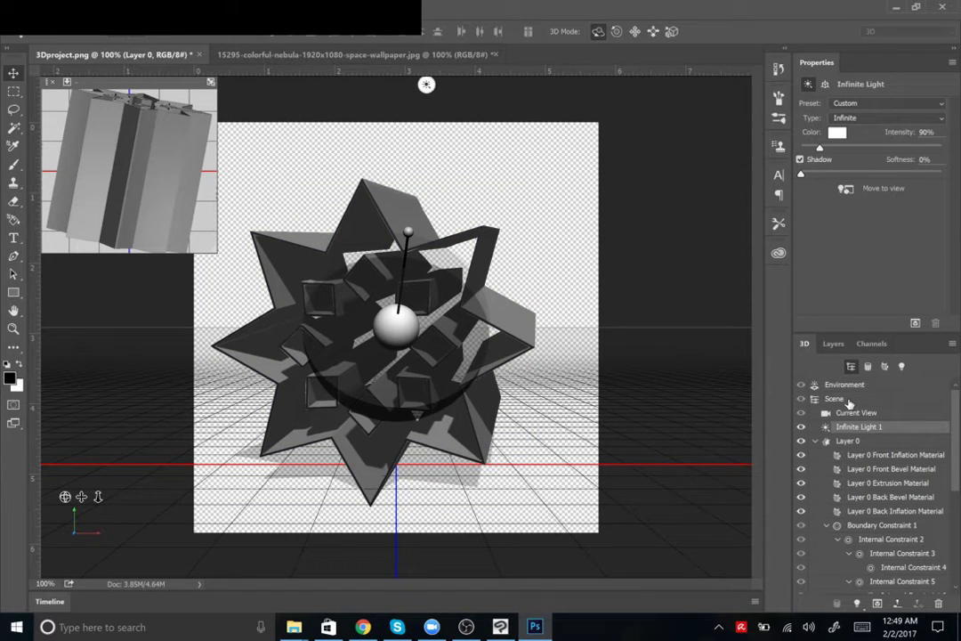
{"action": "left_click", "coordinate": [845, 400]}
{"action": "left_click", "coordinate": [859, 426]}
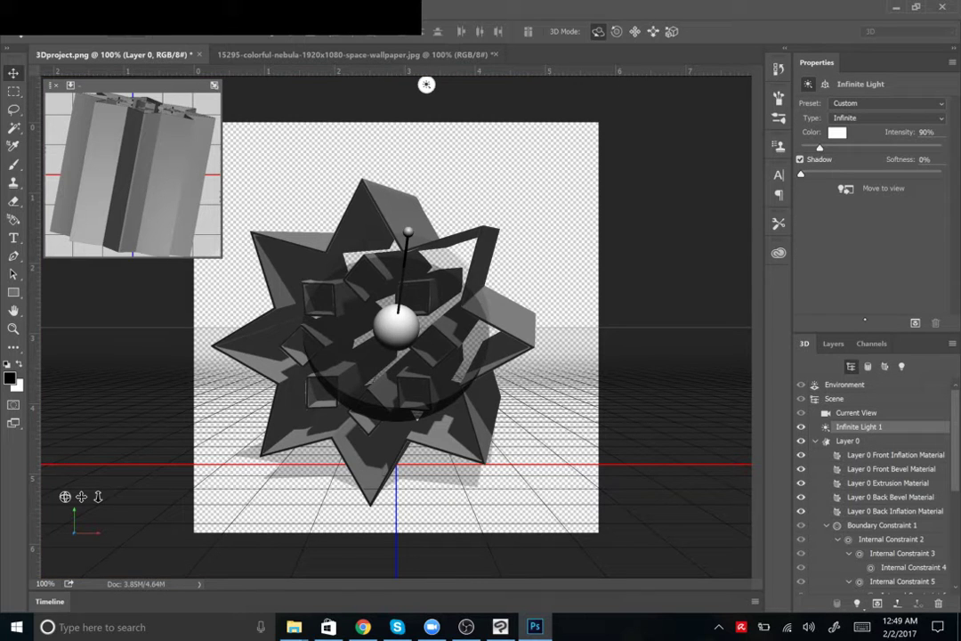
Reduce the star mesh's extrusion depth to 0.936 in and turn the mesh to a steeper angle.
{"action": "left_click", "coordinate": [853, 441]}
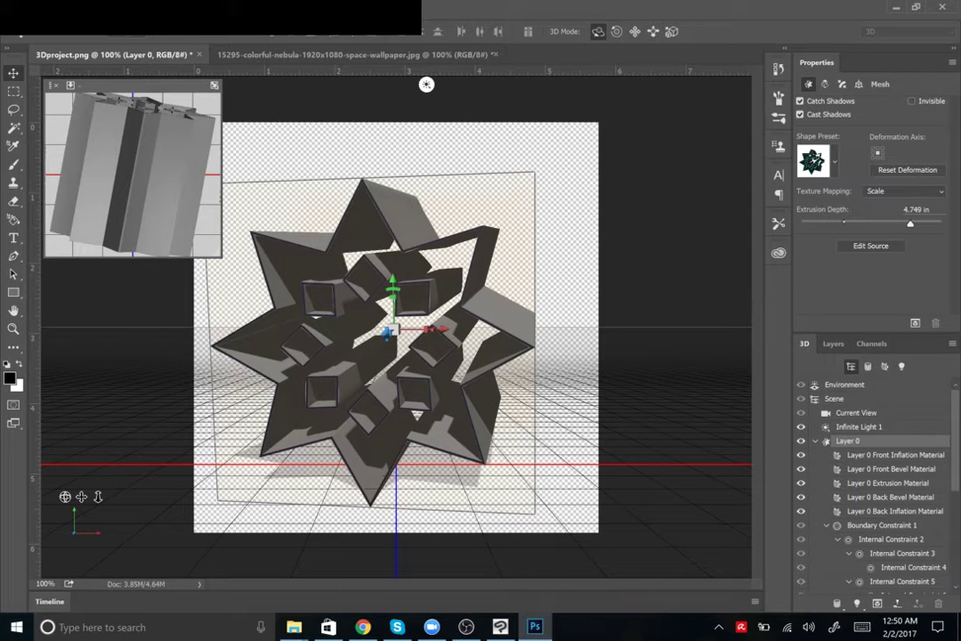
{"action": "left_click_drag", "start_coordinate": [910, 224], "coordinate": [889, 224]}
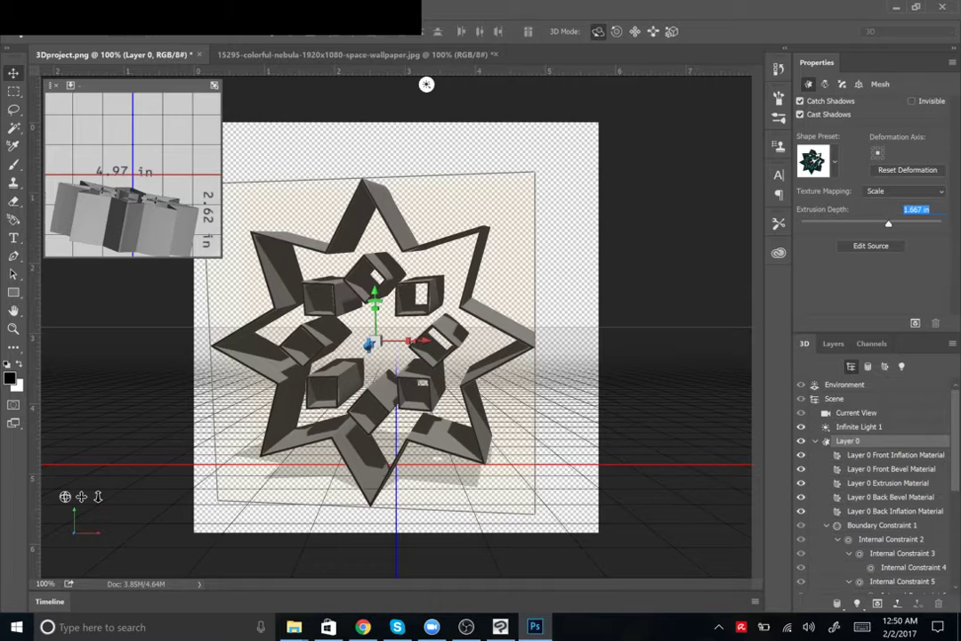
{"action": "left_click_drag", "start_coordinate": [150, 181], "coordinate": [140, 174]}
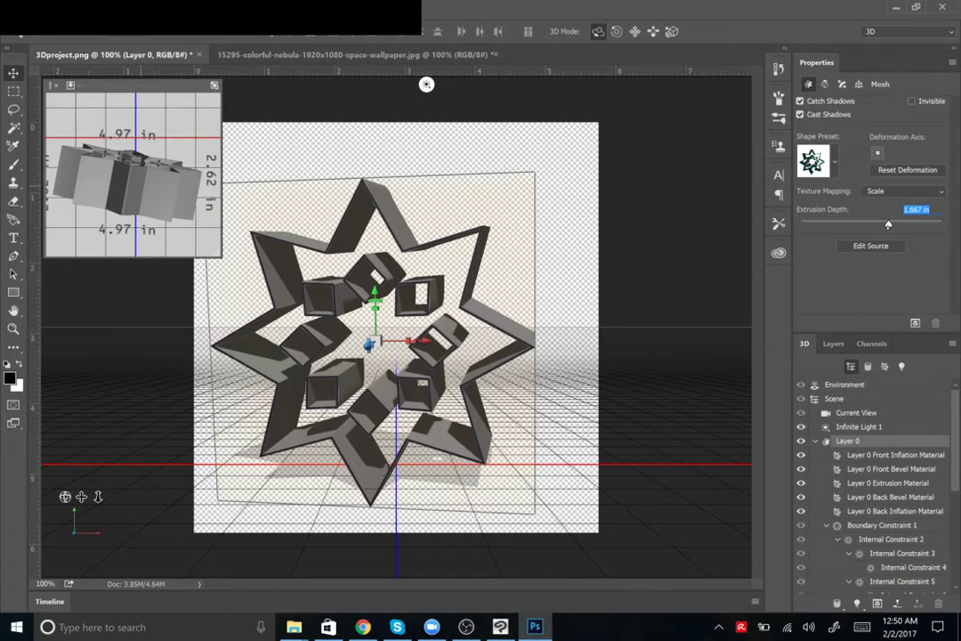
{"action": "left_click_drag", "start_coordinate": [889, 224], "coordinate": [888, 224]}
{"action": "left_click_drag", "start_coordinate": [569, 407], "coordinate": [549, 399]}
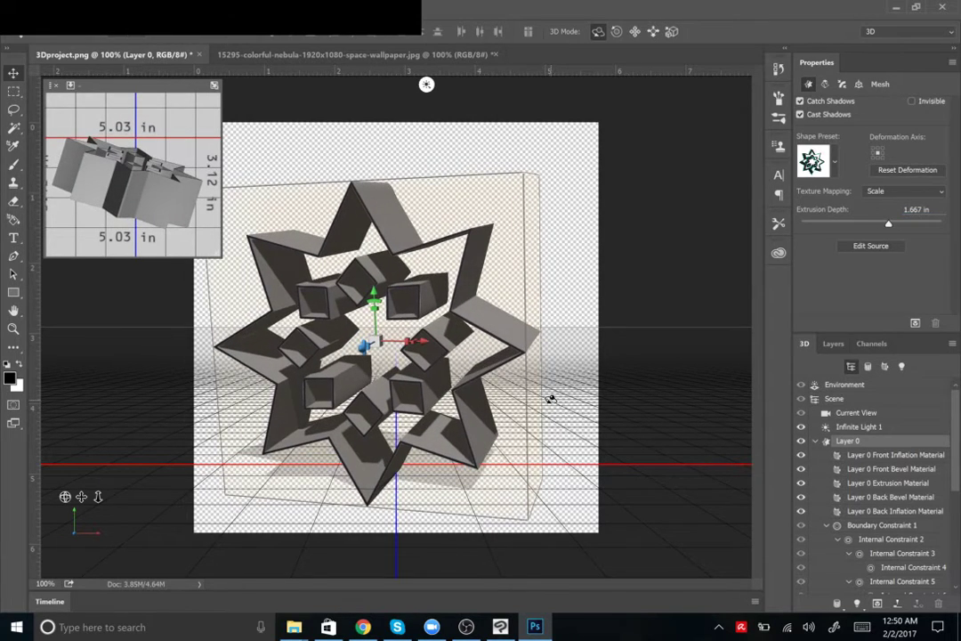
{"action": "left_click_drag", "start_coordinate": [889, 224], "coordinate": [880, 226]}
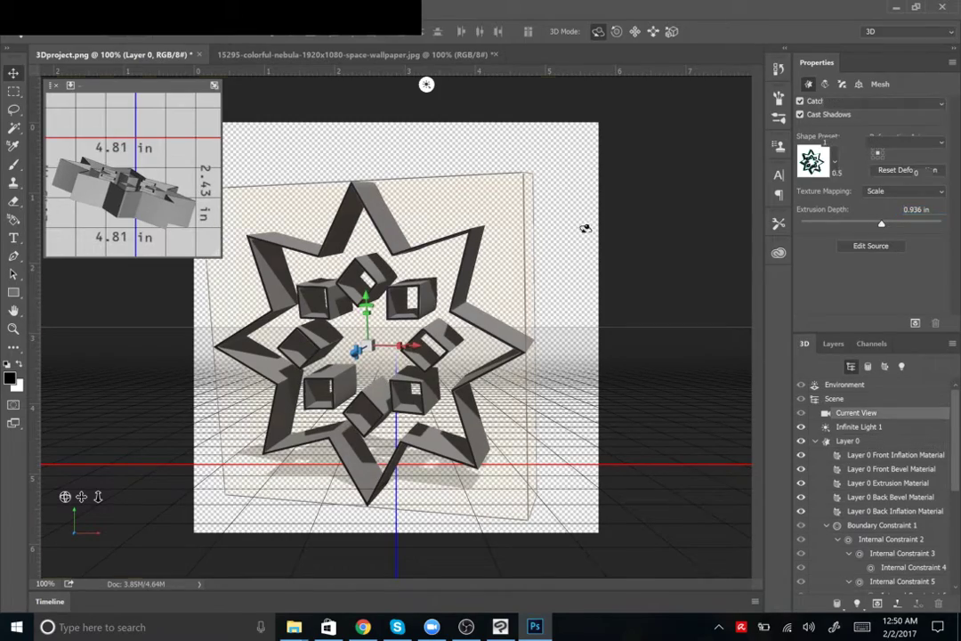
Orbit the camera slightly around the star and redirect Infinite Light 1 to shift the shading and shadow.
{"action": "left_click_drag", "start_coordinate": [584, 229], "coordinate": [545, 285]}
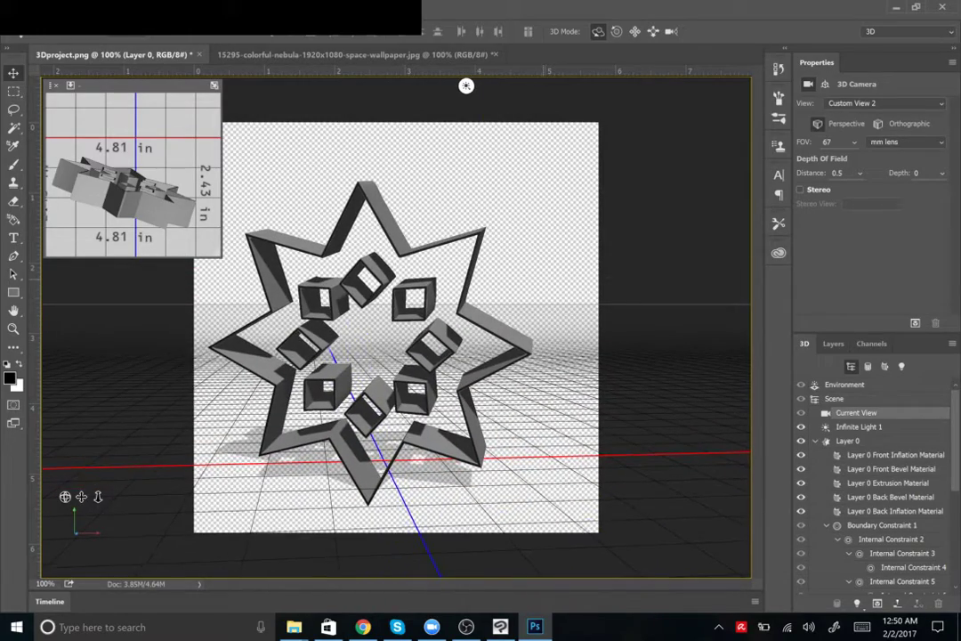
{"action": "left_click", "coordinate": [881, 429]}
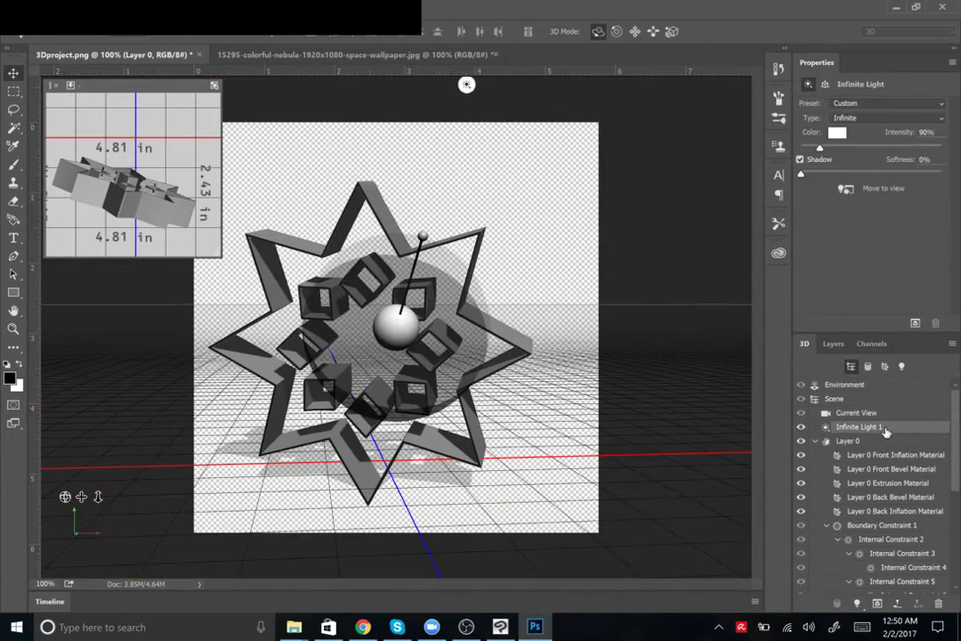
{"action": "mouse_move", "coordinate": [396, 321]}
{"action": "left_mouse_down"}
{"action": "mouse_move", "coordinate": [429, 324]}
{"action": "mouse_move", "coordinate": [453, 301]}
{"action": "mouse_move", "coordinate": [442, 272]}
{"action": "mouse_move", "coordinate": [429, 298]}
{"action": "mouse_move", "coordinate": [421, 267]}
{"action": "mouse_move", "coordinate": [410, 342]}
{"action": "mouse_move", "coordinate": [384, 361]}
{"action": "mouse_move", "coordinate": [426, 303]}
{"action": "mouse_move", "coordinate": [392, 284]}
{"action": "mouse_move", "coordinate": [298, 280]}
{"action": "mouse_move", "coordinate": [479, 306]}
{"action": "mouse_move", "coordinate": [351, 291]}
{"action": "mouse_move", "coordinate": [363, 292]}
{"action": "left_mouse_up"}
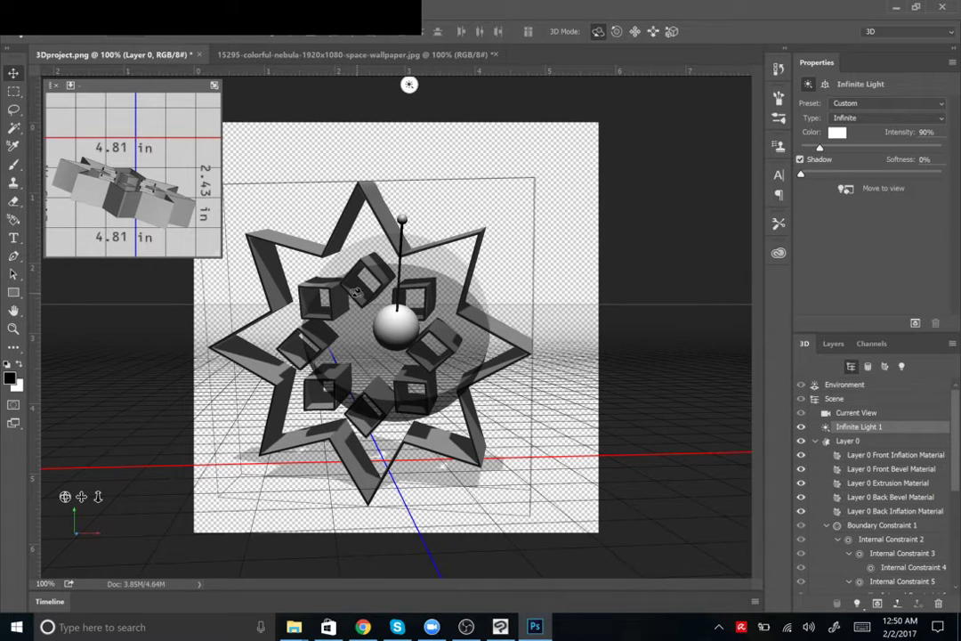
Flatten the 3D star scene into a single image layer.
{"action": "left_click", "coordinate": [866, 444]}
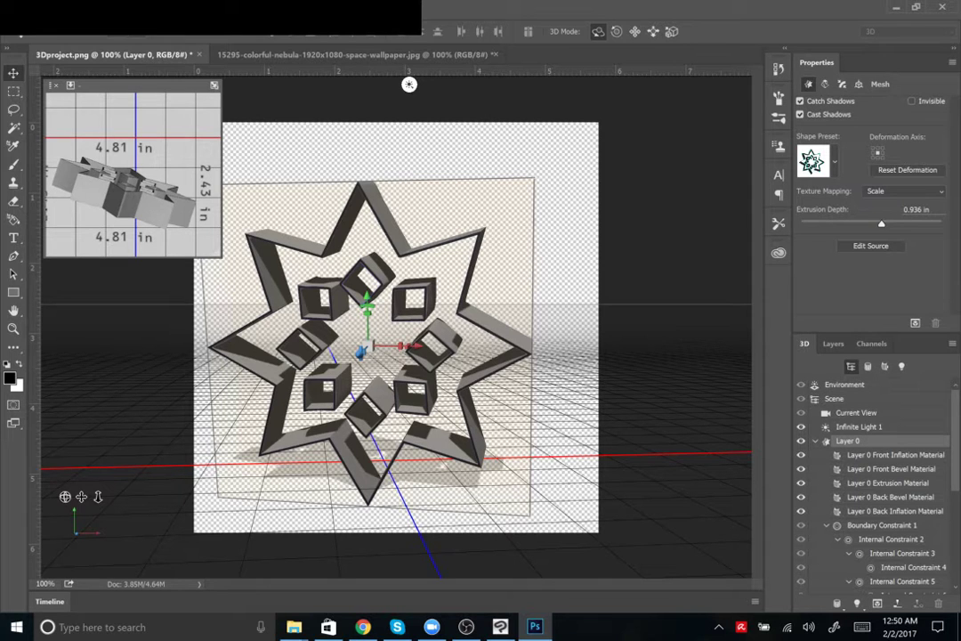
{"action": "left_click", "coordinate": [131, 11]}
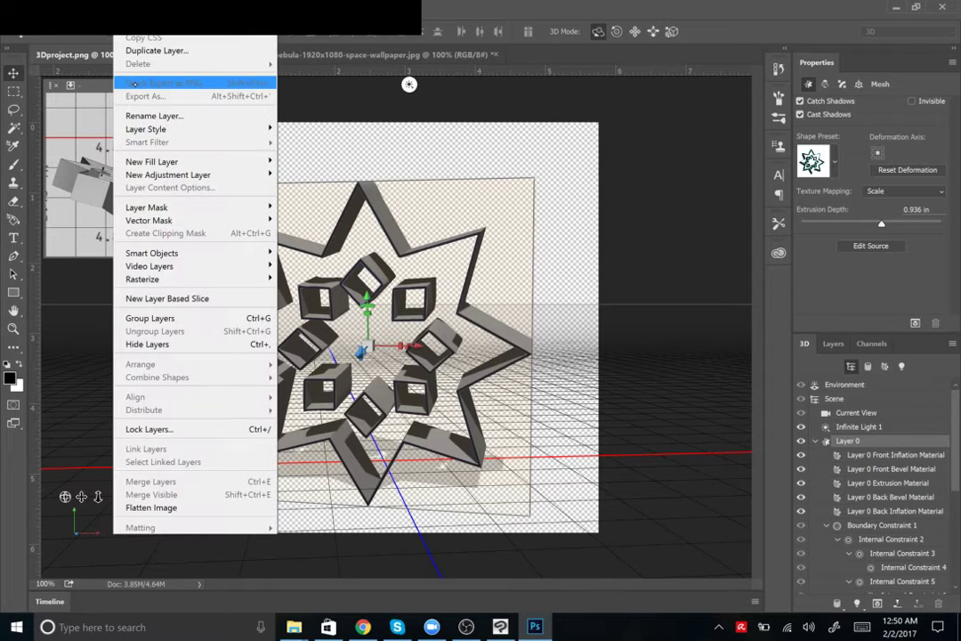
{"action": "left_click", "coordinate": [154, 507]}
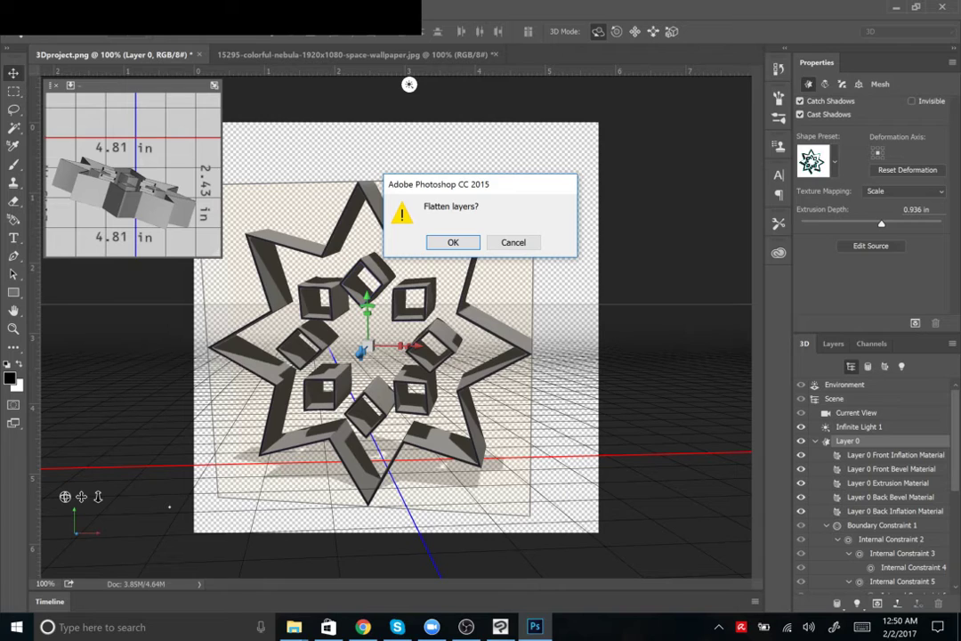
{"action": "left_click", "coordinate": [451, 242]}
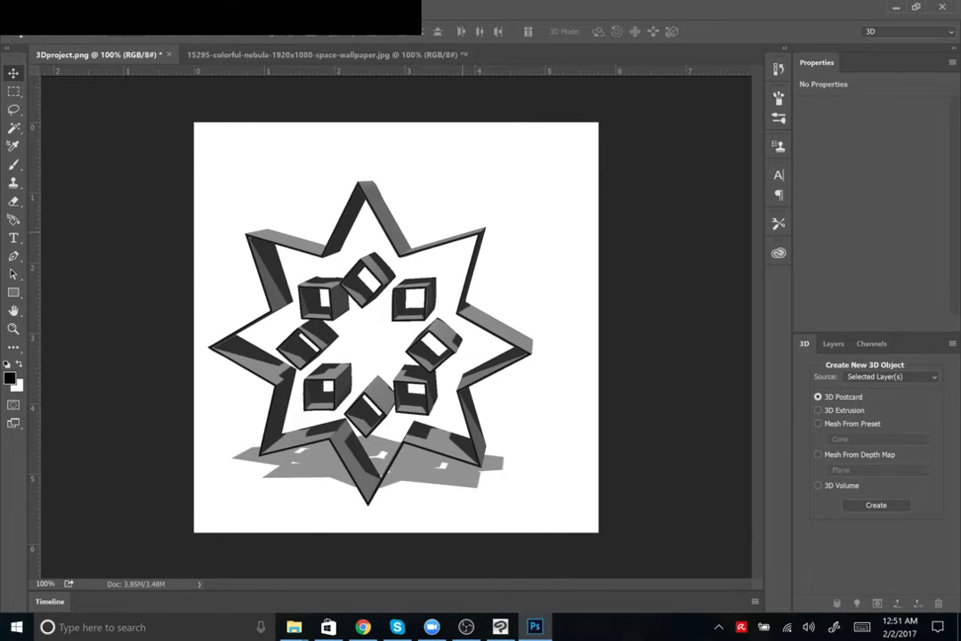
Switch the workspace from 3D to Painting.
{"action": "left_click", "coordinate": [908, 31]}
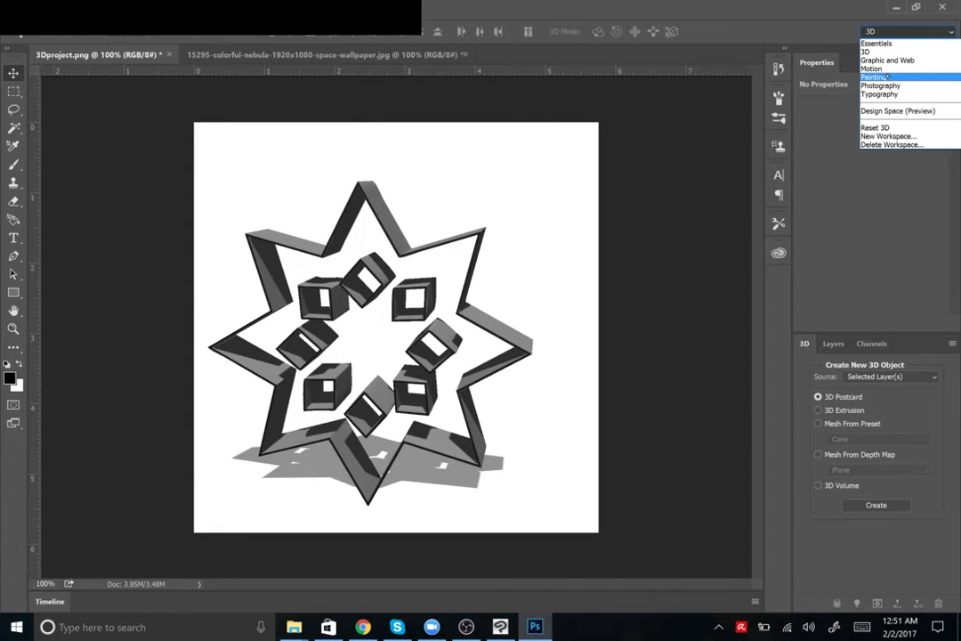
{"action": "left_click", "coordinate": [890, 77]}
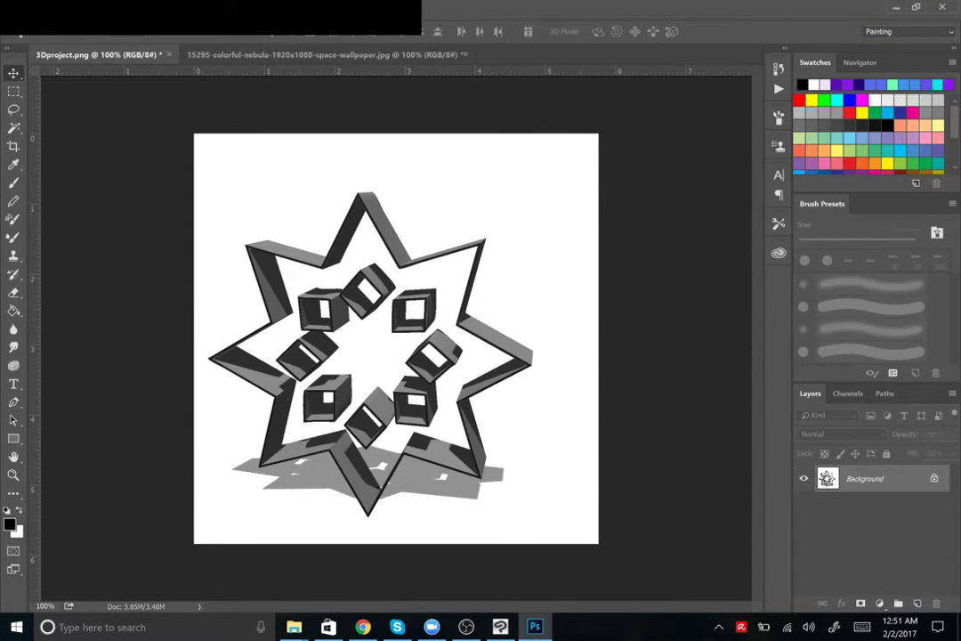
Convert the Background to the regular layer Layer 0 and add a new empty layer beneath it.
{"action": "double_click", "coordinate": [865, 479]}
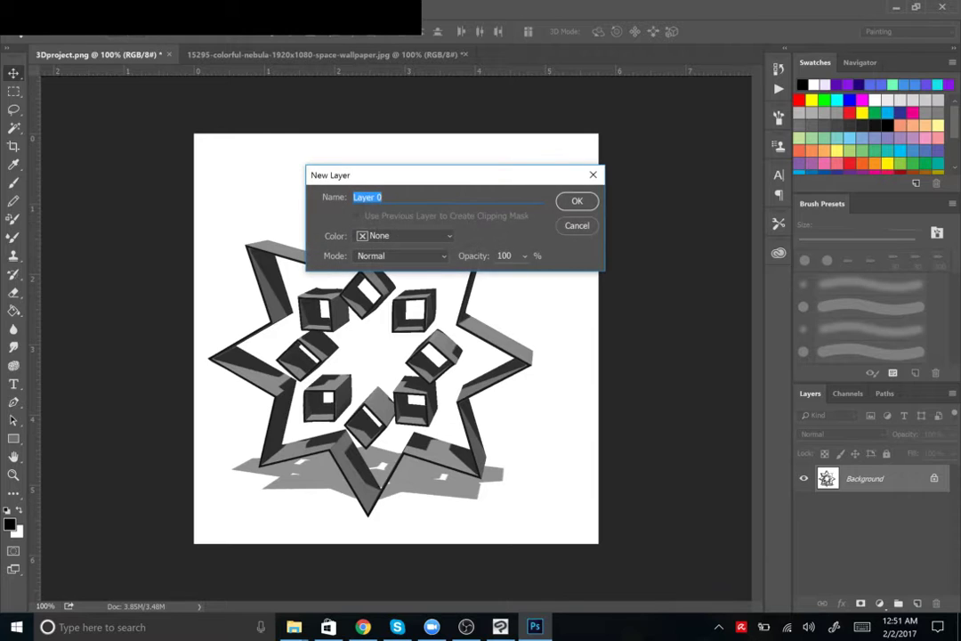
{"action": "key", "text": "Return"}
{"action": "left_click", "coordinate": [918, 603]}
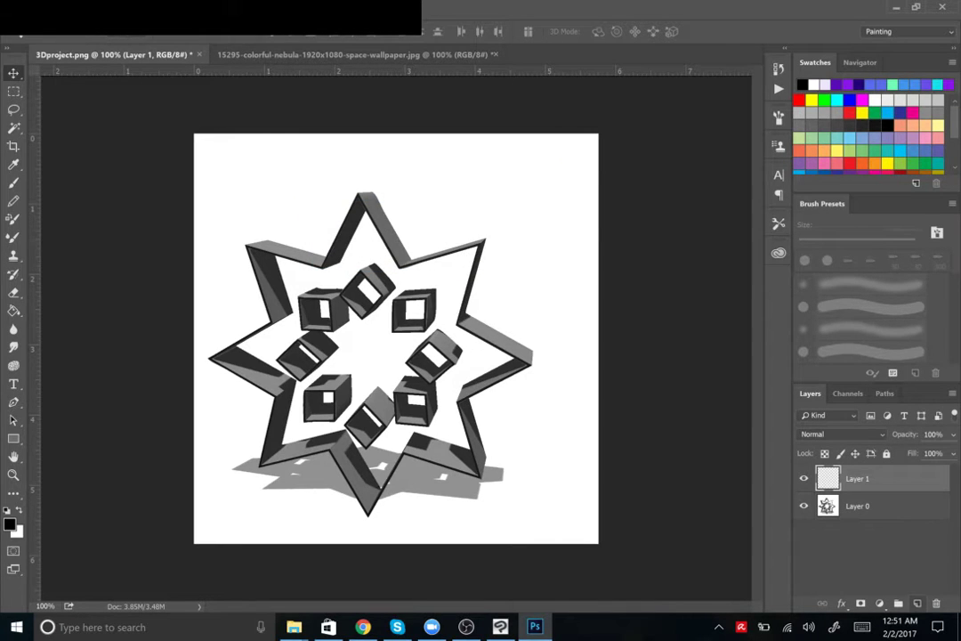
{"action": "key", "text": "ctrl+bracketleft"}
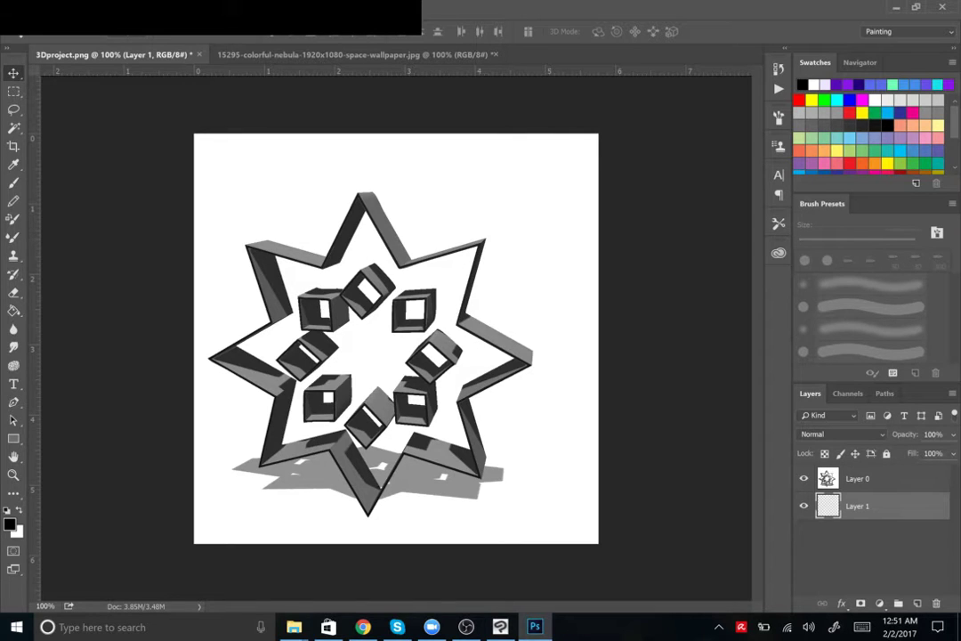
Apply the Find Edges filter to Layer 0 to turn the shaded star into a line drawing.
{"action": "left_click", "coordinate": [857, 478]}
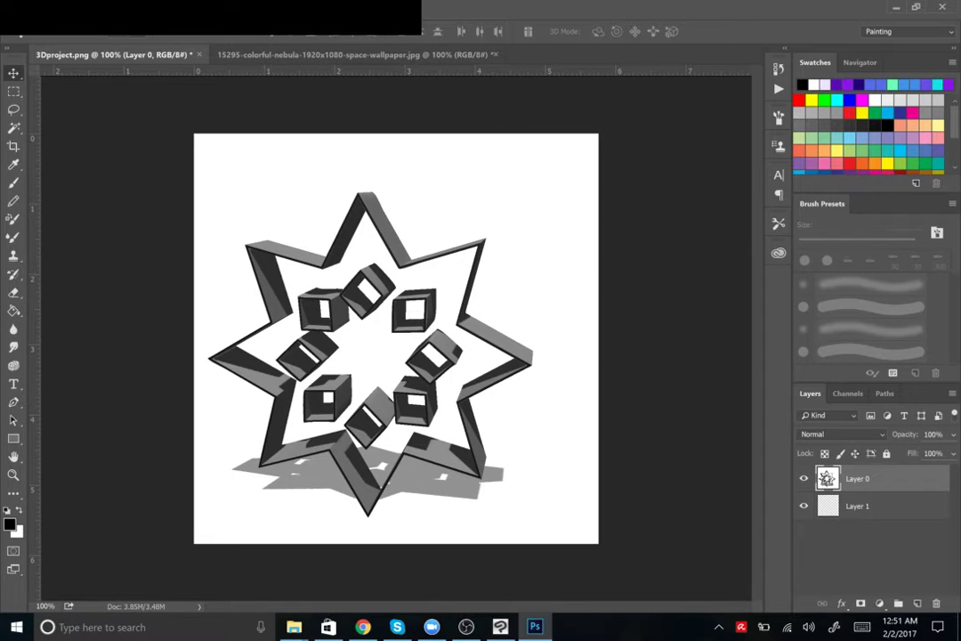
{"action": "left_click", "coordinate": [222, 7]}
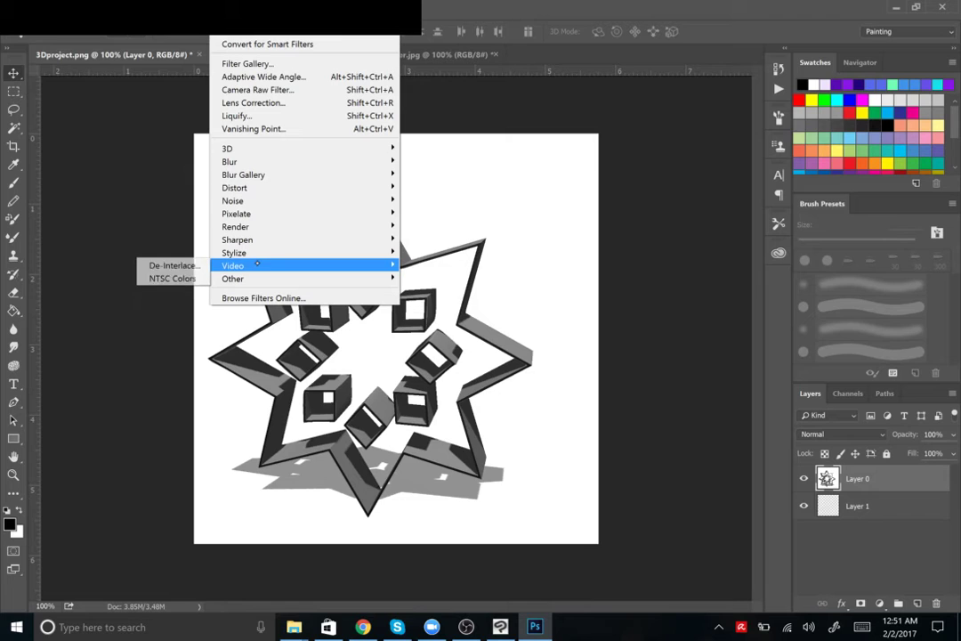
{"action": "mouse_move", "coordinate": [235, 254]}
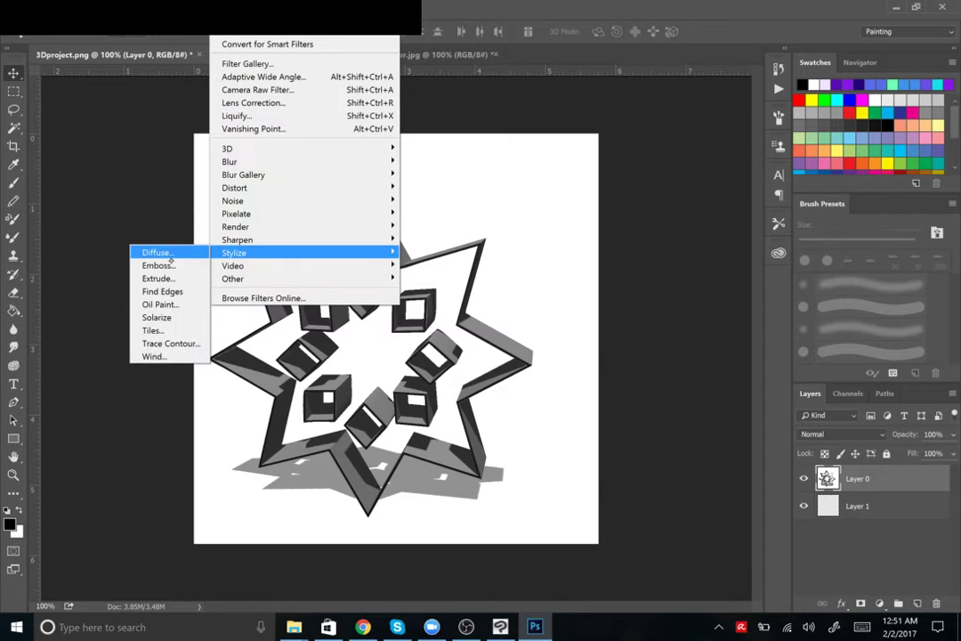
{"action": "left_click", "coordinate": [173, 291]}
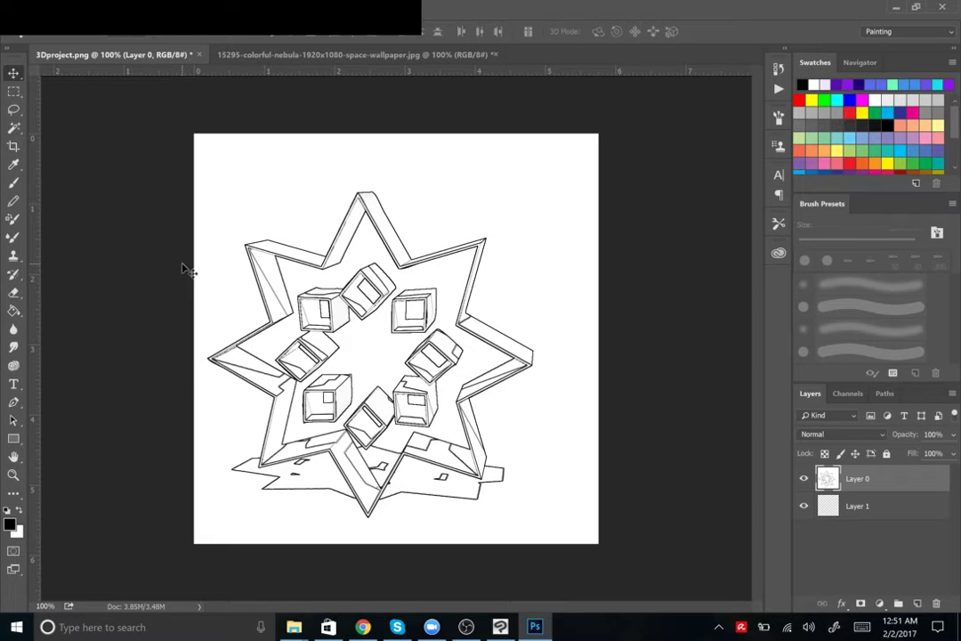
{"action": "left_click_drag", "start_coordinate": [488, 427], "coordinate": [496, 396]}
{"action": "key", "text": "ctrl+z"}
{"action": "key", "text": "b"}
{"action": "mouse_move", "coordinate": [481, 401]}
{"action": "left_mouse_down"}
{"action": "mouse_move", "coordinate": [502, 459]}
{"action": "mouse_move", "coordinate": [481, 493]}
{"action": "mouse_move", "coordinate": [429, 491]}
{"action": "left_mouse_up"}
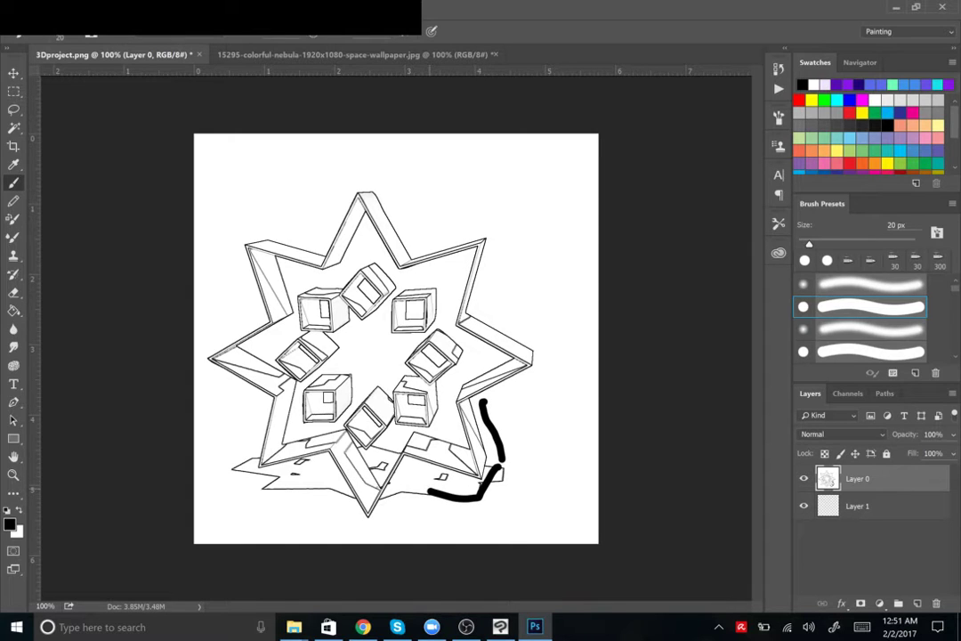
{"action": "key", "text": "ctrl+z"}
{"action": "key", "text": "ctrl+alt+z"}
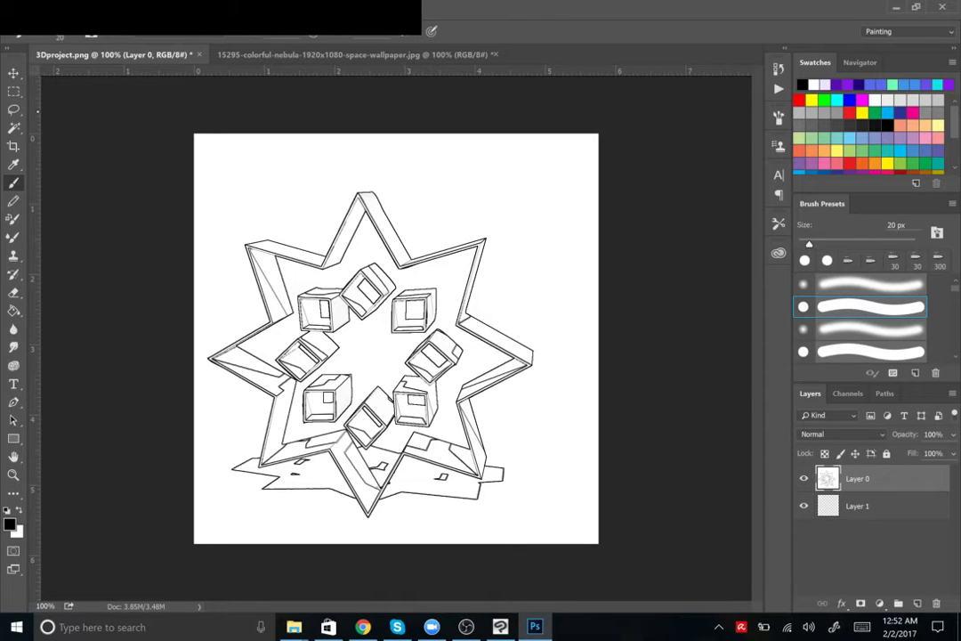
Delete the white area inside the star on Layer 0 and erase the stray shadow lines within the cleared area.
{"action": "key", "text": "w"}
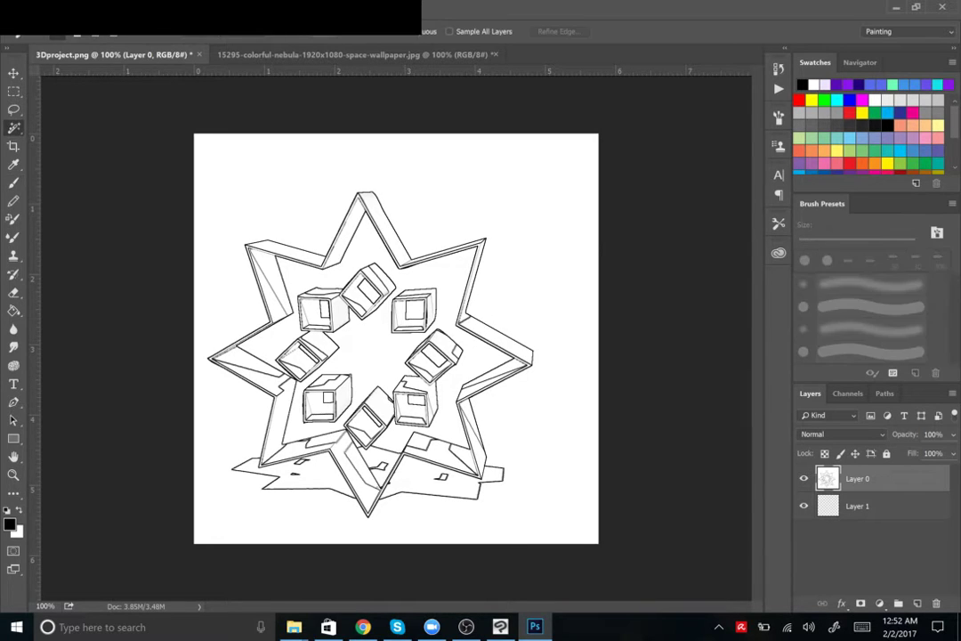
{"action": "left_click", "coordinate": [374, 353]}
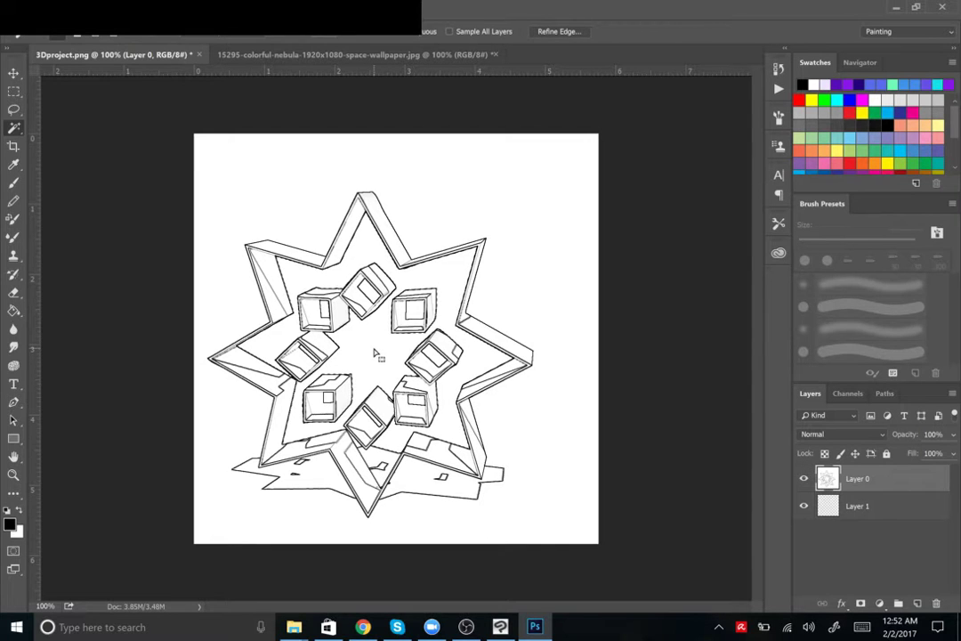
{"action": "key", "text": "Delete"}
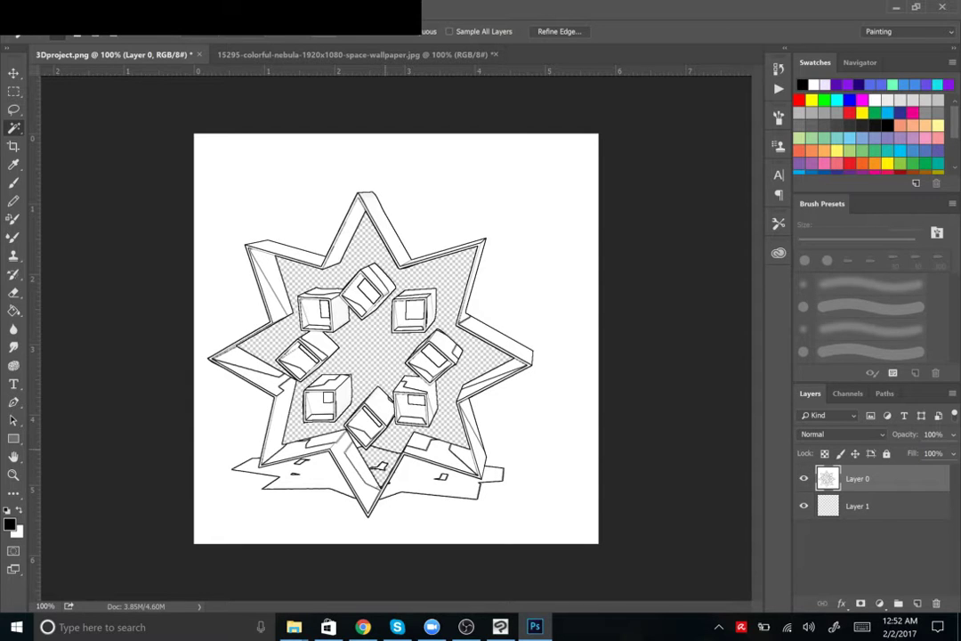
{"action": "left_click", "coordinate": [14, 291]}
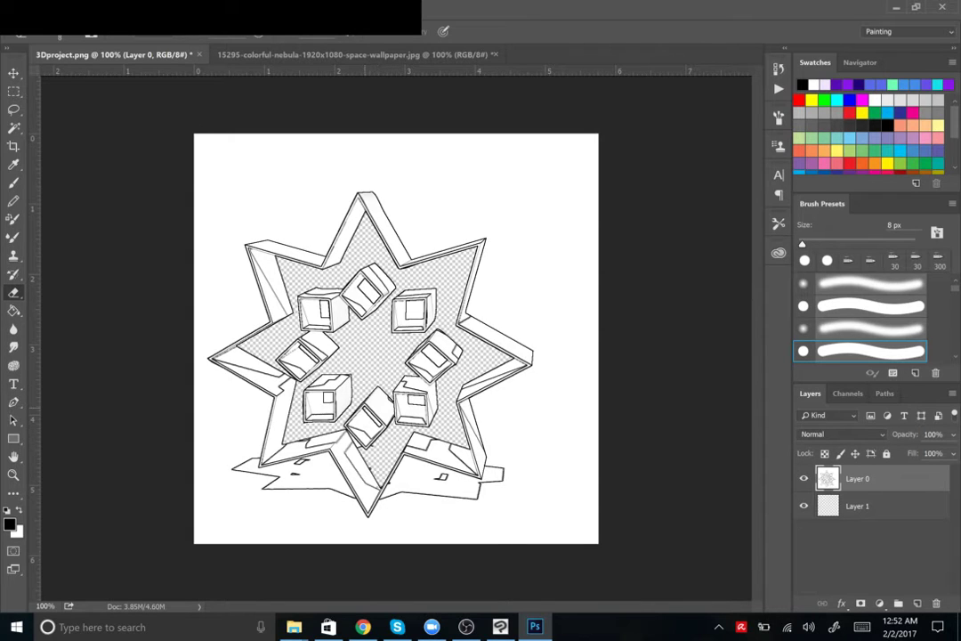
Lasso the shadow and outer extrusion lines around the star, fill the selection with white, and paint over leftover marks in white.
{"action": "key", "text": "l"}
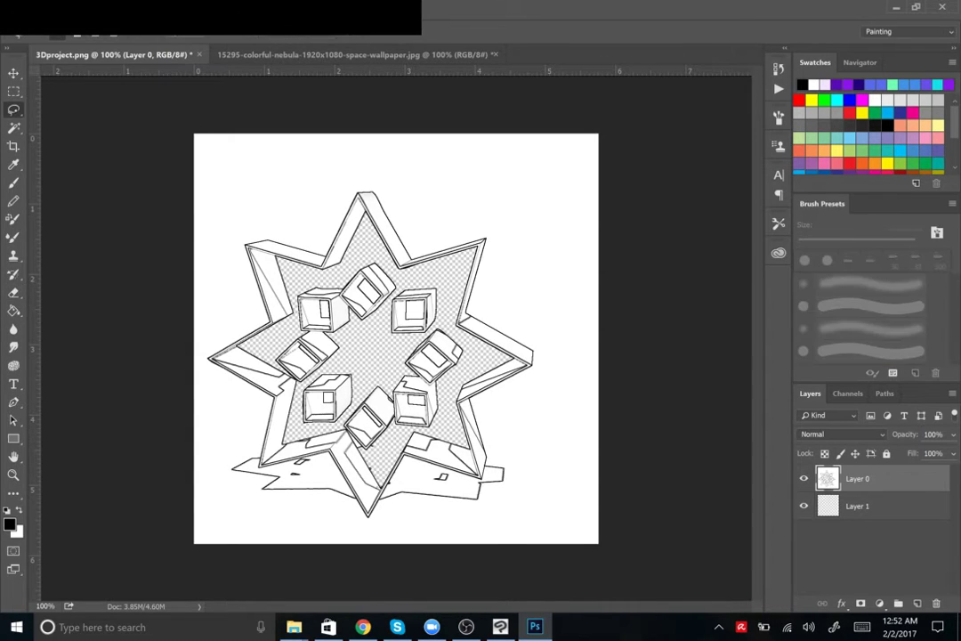
{"action": "key", "text": "x"}
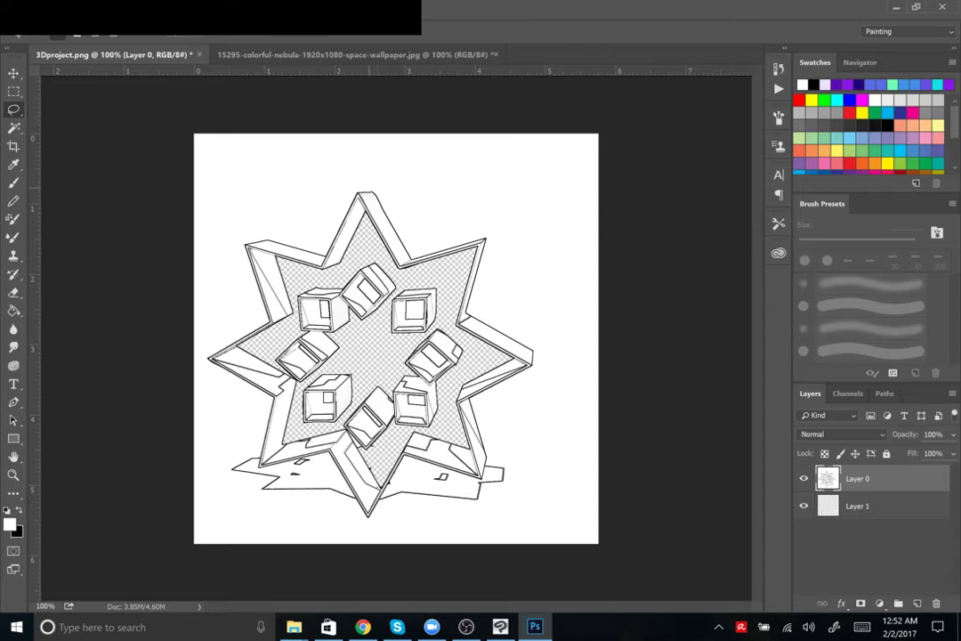
{"action": "mouse_move", "coordinate": [261, 236]}
{"action": "left_mouse_down"}
{"action": "mouse_move", "coordinate": [254, 244]}
{"action": "mouse_move", "coordinate": [318, 260]}
{"action": "mouse_move", "coordinate": [356, 186]}
{"action": "mouse_move", "coordinate": [408, 218]}
{"action": "mouse_move", "coordinate": [399, 251]}
{"action": "left_mouse_up"}
{"action": "mouse_move", "coordinate": [531, 355]}
{"action": "left_mouse_down"}
{"action": "mouse_move", "coordinate": [538, 367]}
{"action": "mouse_move", "coordinate": [507, 392]}
{"action": "left_mouse_up"}
{"action": "mouse_move", "coordinate": [393, 341]}
{"action": "left_mouse_down"}
{"action": "mouse_move", "coordinate": [401, 406]}
{"action": "mouse_move", "coordinate": [361, 396]}
{"action": "mouse_move", "coordinate": [307, 436]}
{"action": "mouse_move", "coordinate": [256, 388]}
{"action": "mouse_move", "coordinate": [222, 429]}
{"action": "mouse_move", "coordinate": [203, 488]}
{"action": "mouse_move", "coordinate": [558, 460]}
{"action": "mouse_move", "coordinate": [391, 129]}
{"action": "mouse_move", "coordinate": [284, 170]}
{"action": "mouse_move", "coordinate": [254, 227]}
{"action": "left_mouse_up"}
{"action": "right_click", "coordinate": [539, 306]}
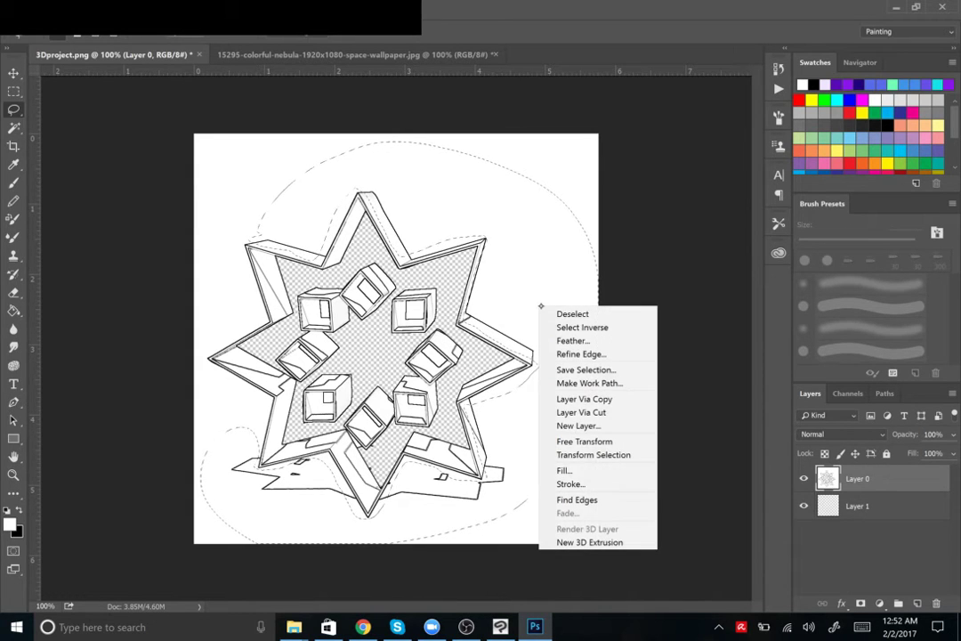
{"action": "left_click", "coordinate": [566, 470]}
{"action": "key", "text": "Return"}
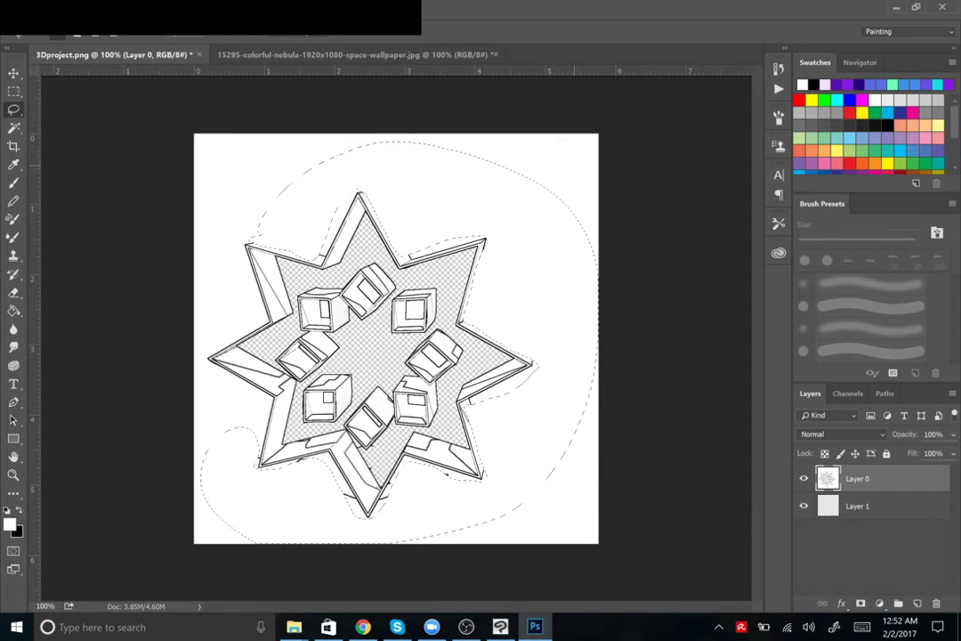
{"action": "key", "text": "ctrl+d"}
{"action": "key", "text": "b"}
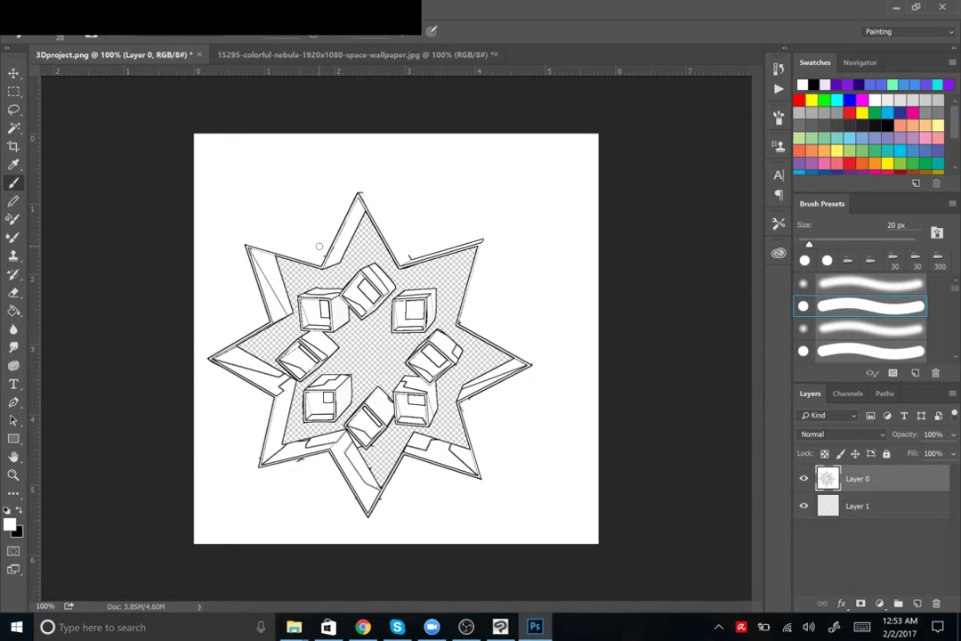
Paste the copied nebula wallpaper into 3Dproject.png and move its layer directly beneath Layer 0.
{"action": "key", "text": "ctrl+Tab"}
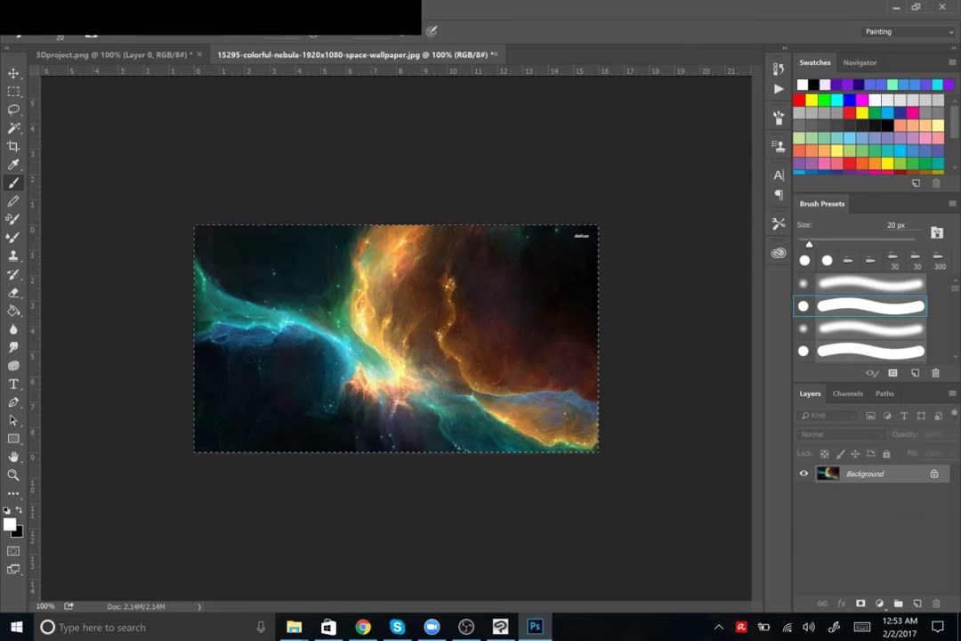
{"action": "left_click", "coordinate": [160, 54]}
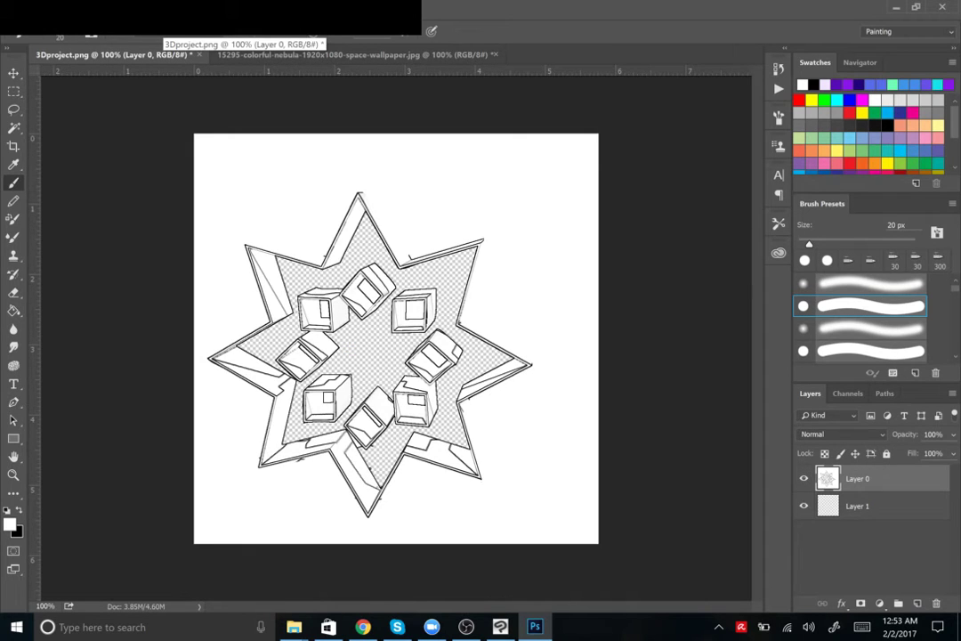
{"action": "key", "text": "ctrl+v"}
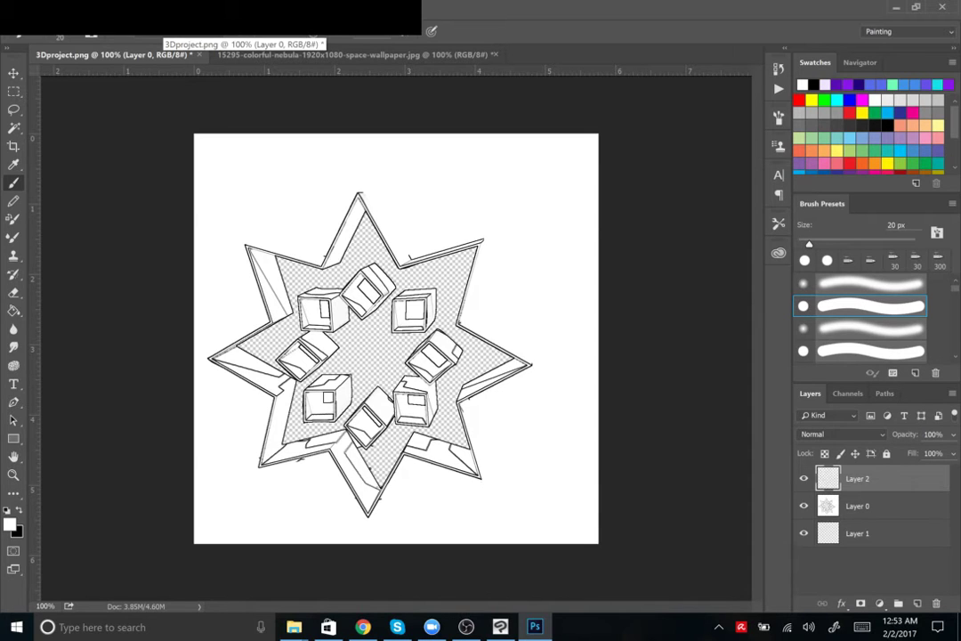
{"action": "key", "text": "ctrl+bracketleft"}
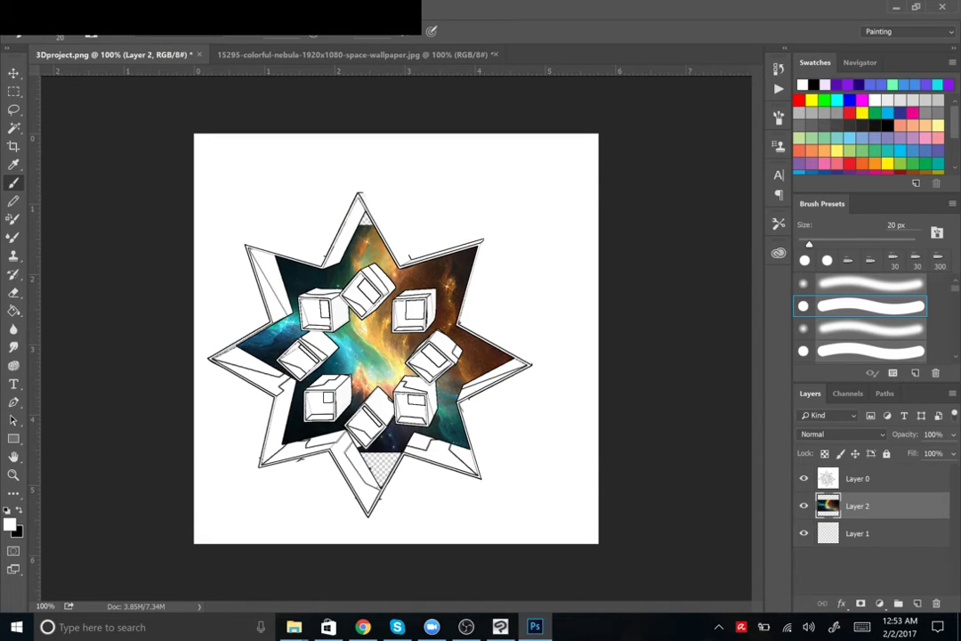
Enlarge the nebula layer proportionally and reposition it so that it fills the star's whole opening.
{"action": "key", "text": "ctrl+t"}
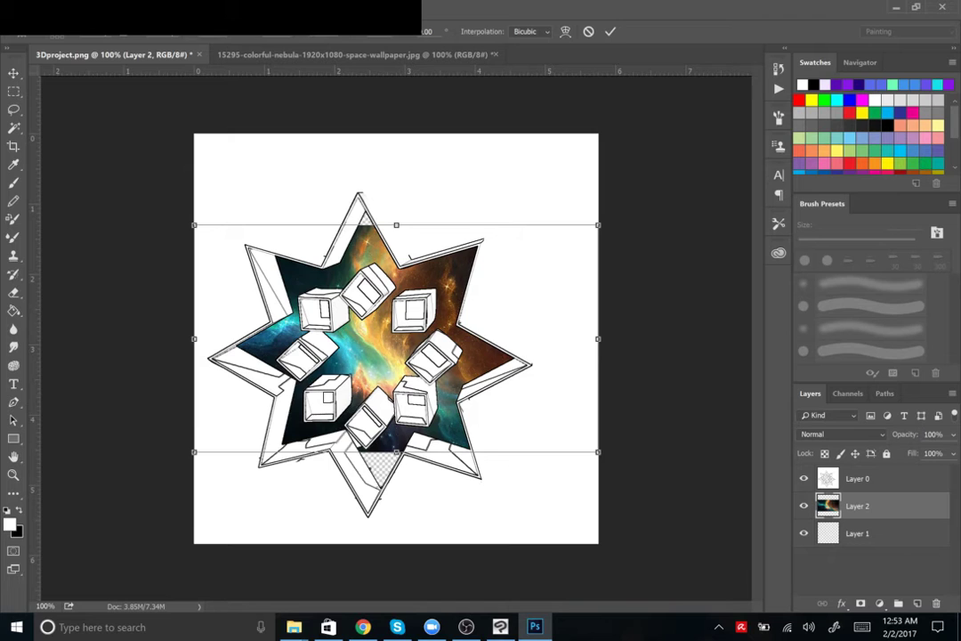
{"action": "left_click_drag", "start_coordinate": [599, 225], "coordinate": [682, 176]}
{"action": "left_click_drag", "start_coordinate": [194, 451], "coordinate": [135, 488]}
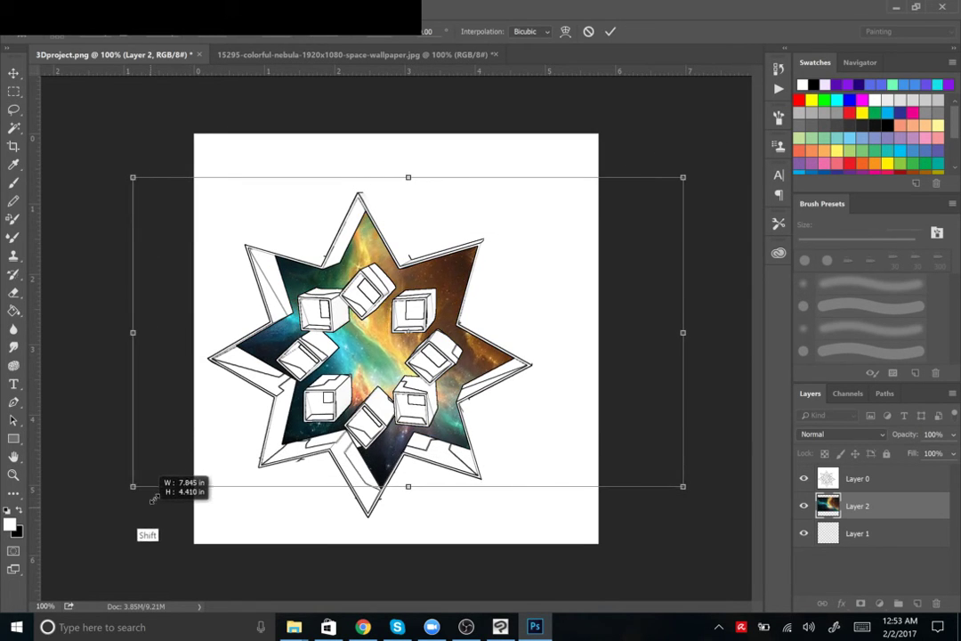
{"action": "mouse_move", "coordinate": [490, 392]}
{"action": "left_mouse_down"}
{"action": "mouse_move", "coordinate": [472, 411]}
{"action": "mouse_move", "coordinate": [476, 394]}
{"action": "left_mouse_up"}
{"action": "key", "text": "Return"}
{"action": "key", "text": "b"}
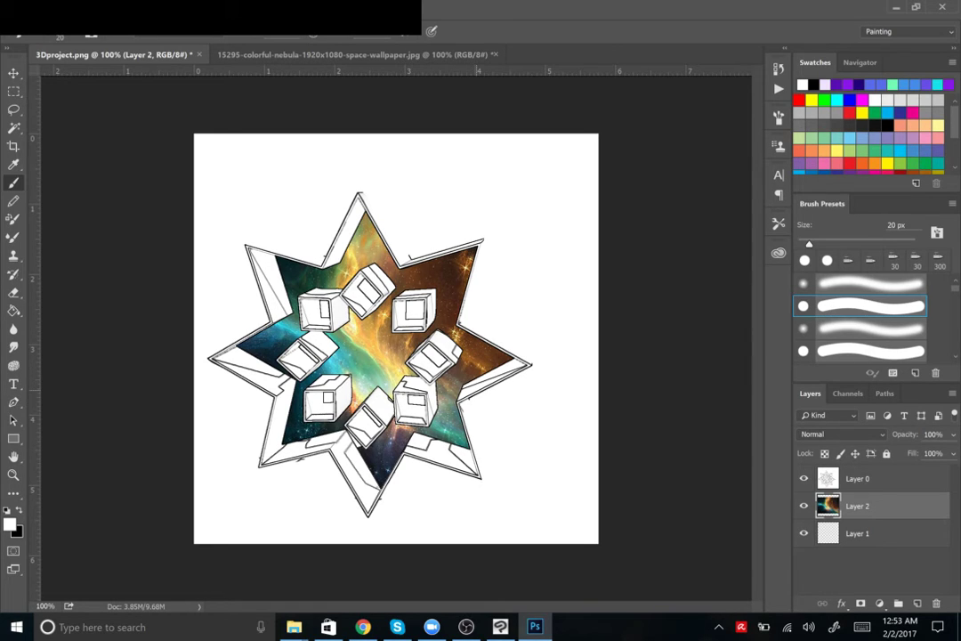
Select the white inner openings of six small boxes on Layer 0 with the Magic Wand, delete them, and clear the selection.
{"action": "key", "text": "w"}
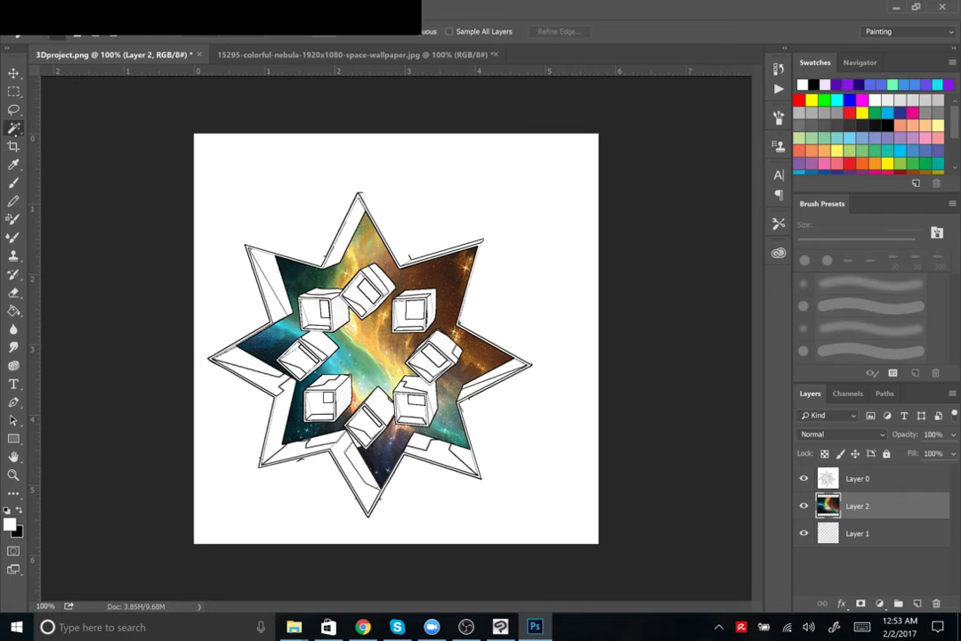
{"action": "left_click", "coordinate": [329, 314]}
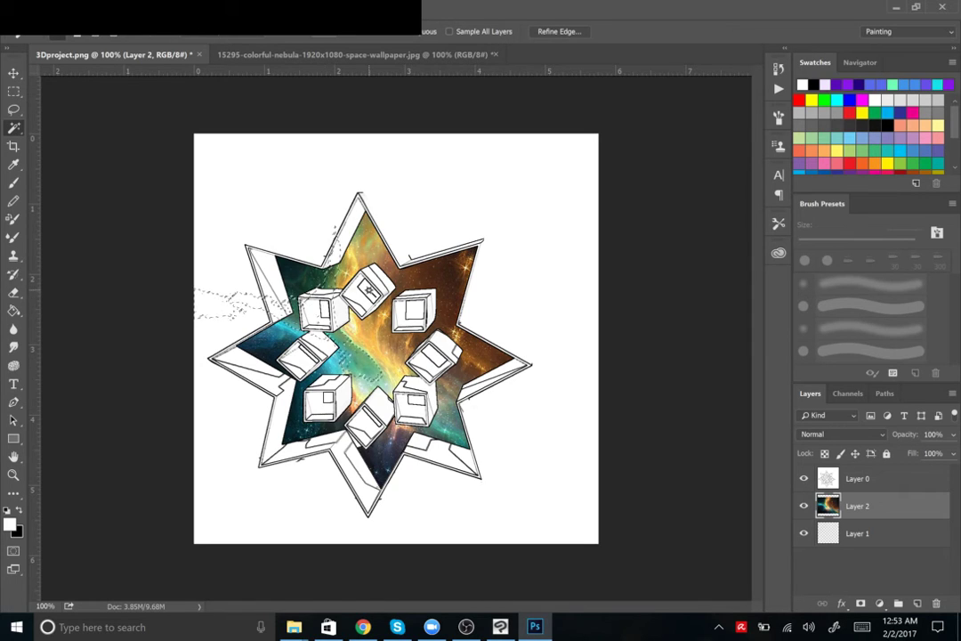
{"action": "key", "text": "ctrl+d"}
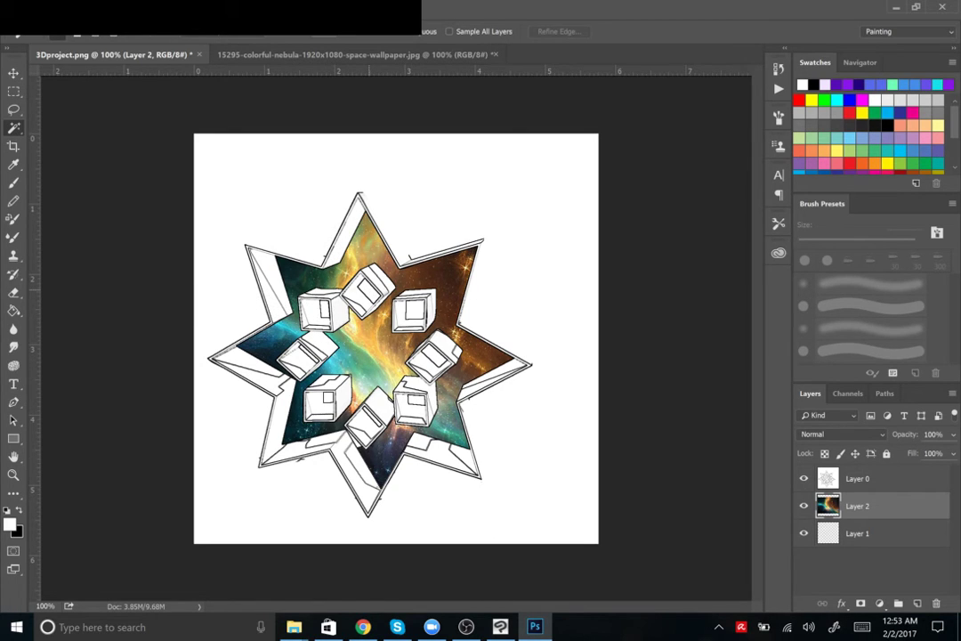
{"action": "left_click", "coordinate": [906, 479]}
{"action": "left_click", "coordinate": [278, 264]}
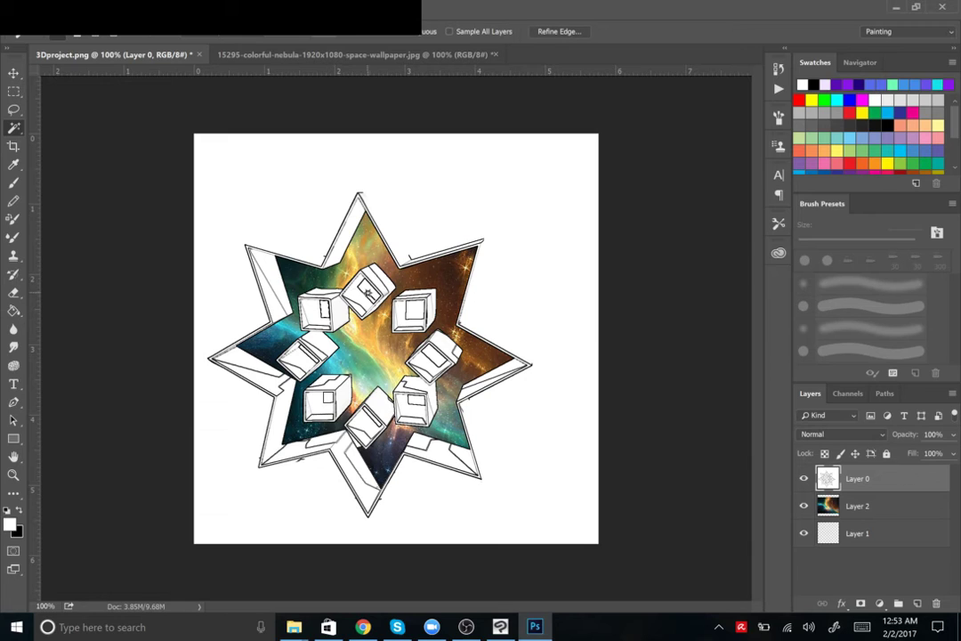
{"action": "left_click", "coordinate": [329, 308], "text": "shift"}
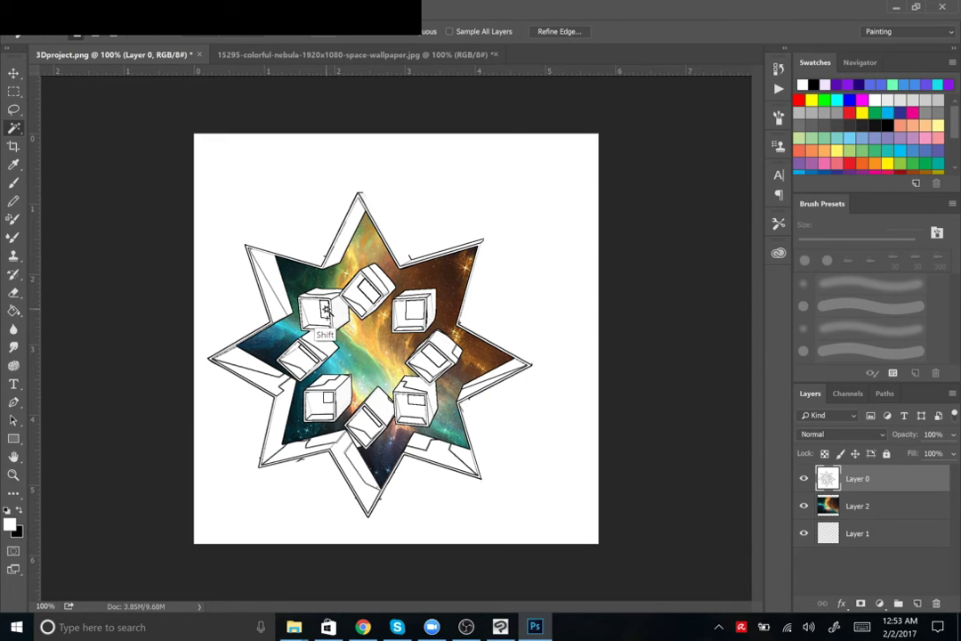
{"action": "left_click", "coordinate": [328, 398], "text": "shift"}
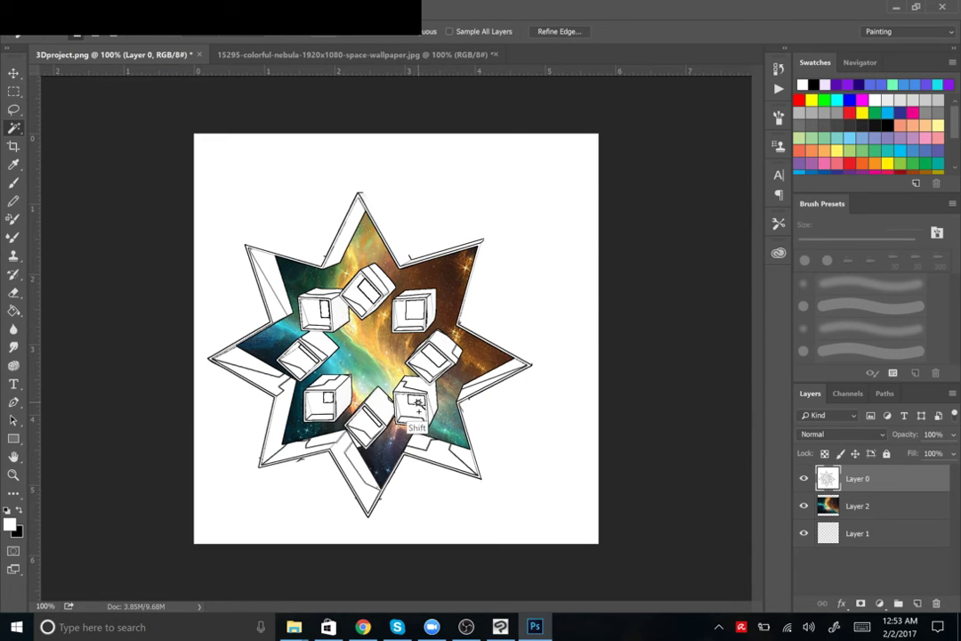
{"action": "left_click", "coordinate": [416, 312], "text": "shift"}
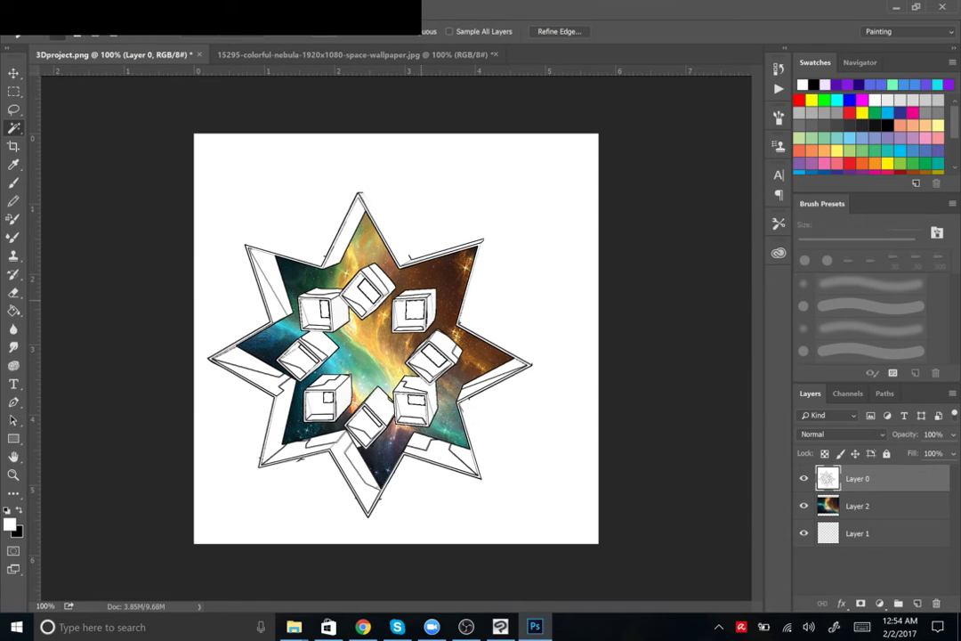
{"action": "key", "text": "Delete"}
{"action": "key", "text": "ctrl+d"}
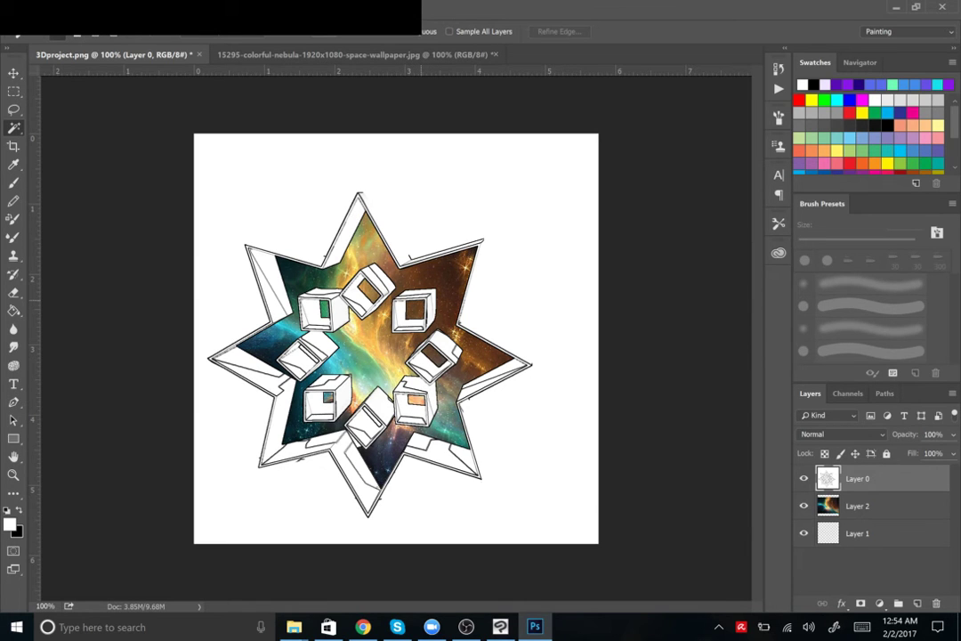
Delete the white inner openings of the two remaining narrow boxes on Layer 0 with the Magic Wand, and clear the selection.
{"action": "key", "text": "ctrl+plus"}
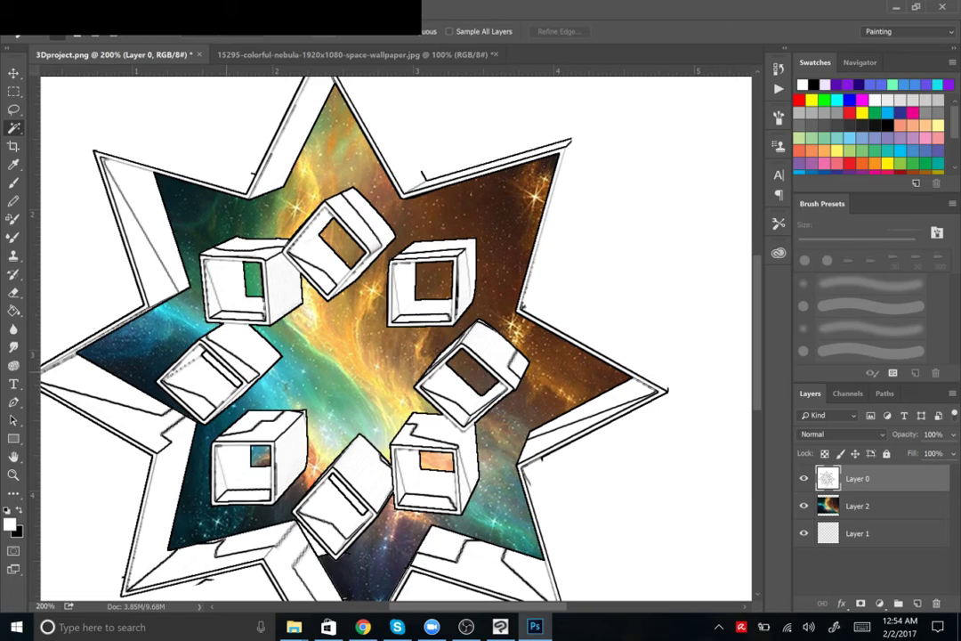
{"action": "left_click", "coordinate": [226, 372]}
{"action": "left_click", "coordinate": [353, 502], "text": "shift"}
{"action": "key", "text": "Delete"}
{"action": "key", "text": "ctrl+d"}
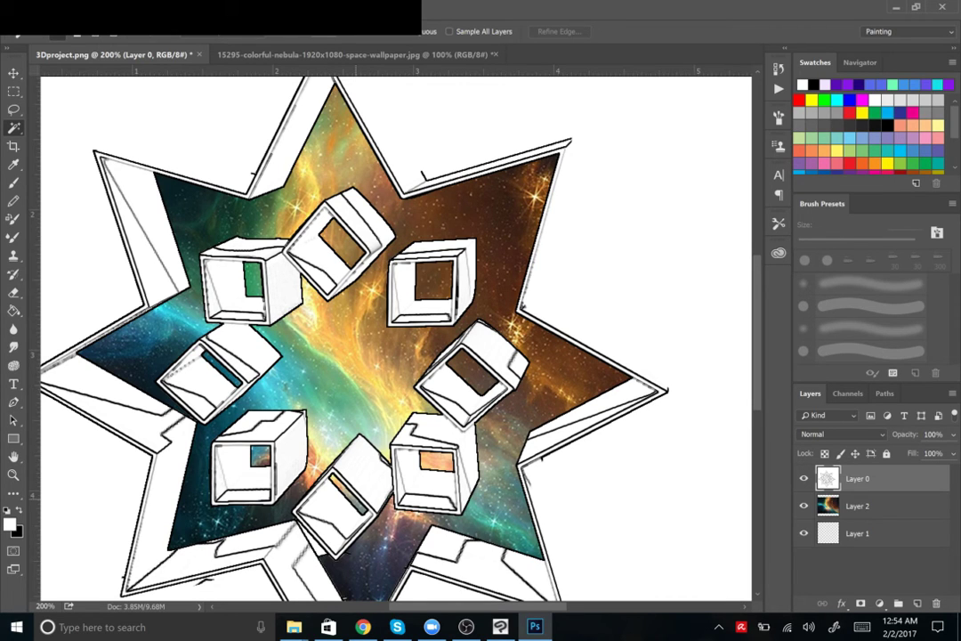
{"action": "key", "text": "ctrl+minus"}
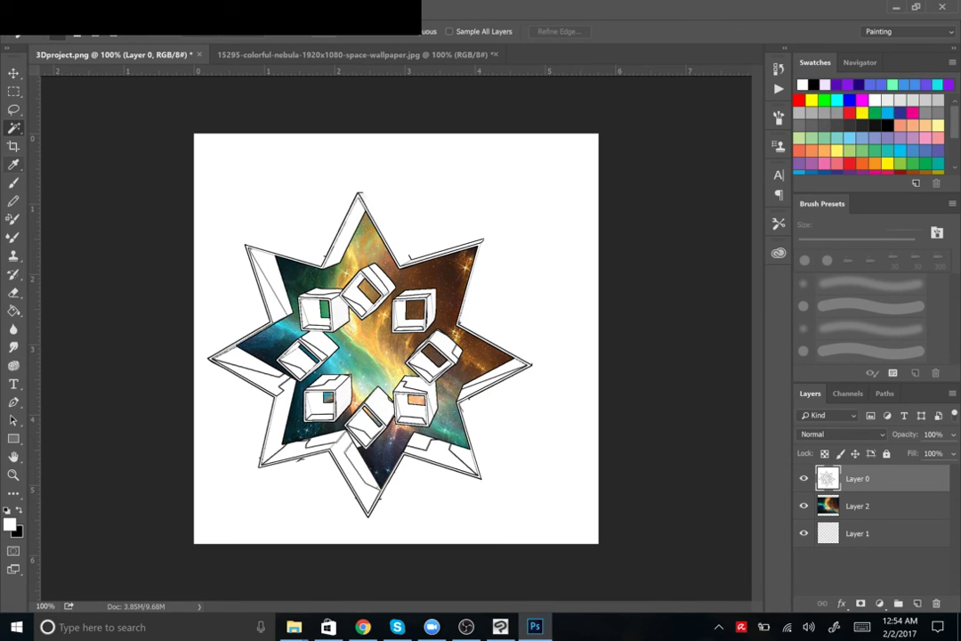
Paint over the stray line marks around the star's outer outline in white with the 20 px brush.
{"action": "key", "text": "b"}
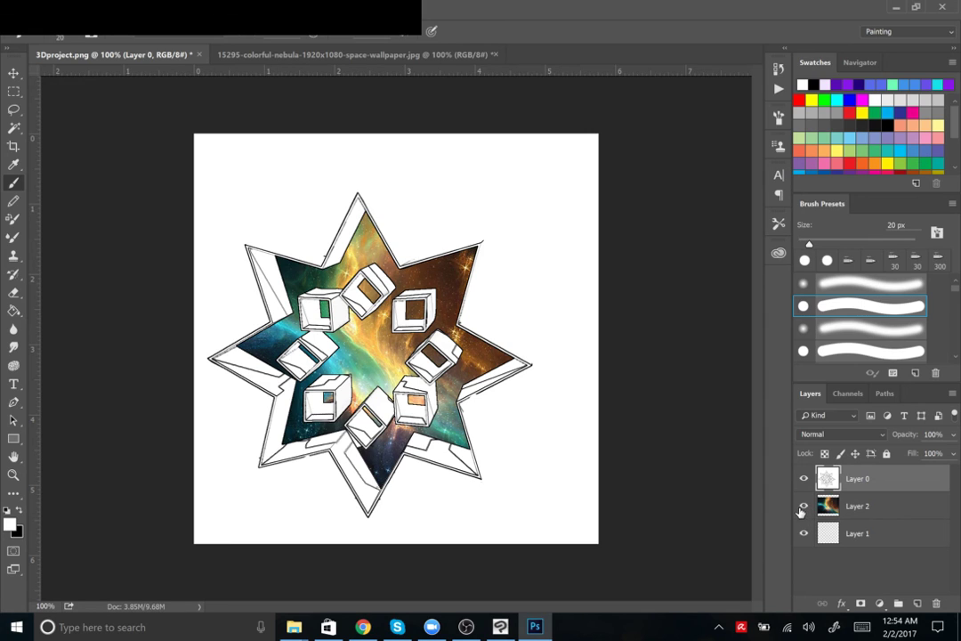
Hide and show the nebula image on Layer 2 twice to compare the line art with and without it.
{"action": "left_click", "coordinate": [804, 507]}
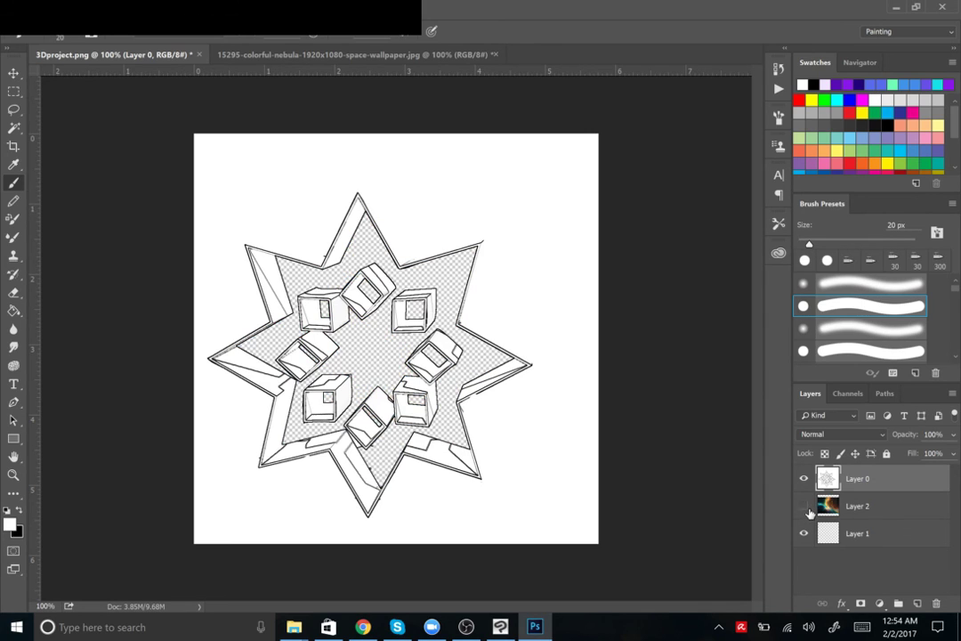
{"action": "left_click", "coordinate": [805, 507]}
{"action": "left_click", "coordinate": [805, 507]}
{"action": "left_click", "coordinate": [805, 506]}
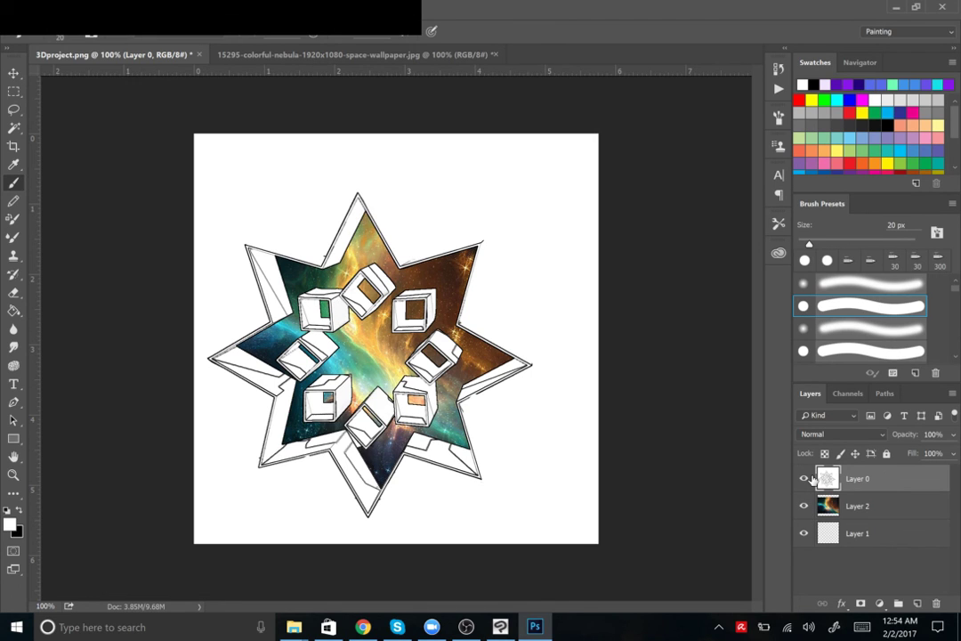